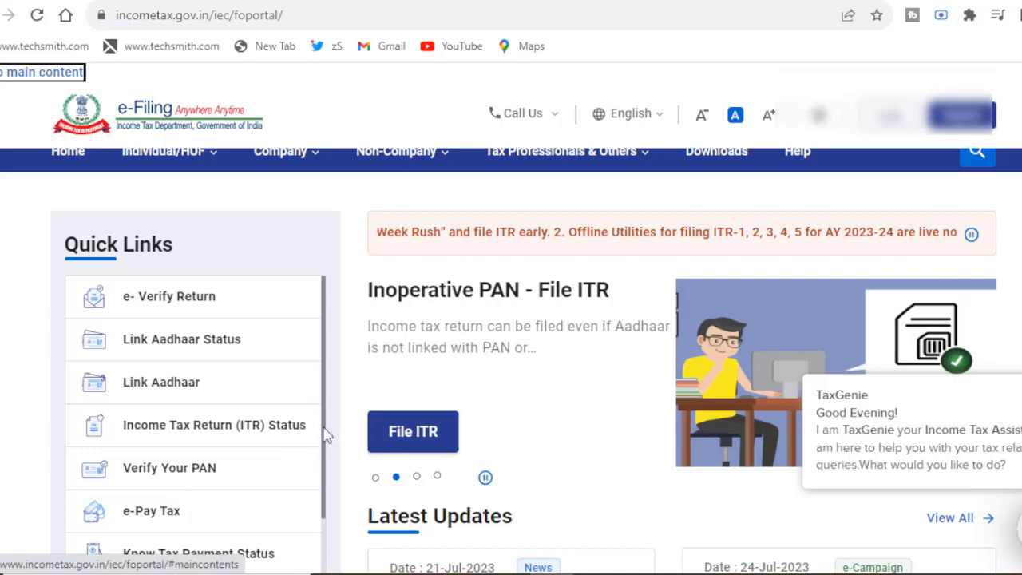
Open the Income Tax Calculator from the e-Filing portal's quick links.
{"action": "scroll", "coordinate": [326, 435], "scroll_direction": "down", "scroll_amount": 6}
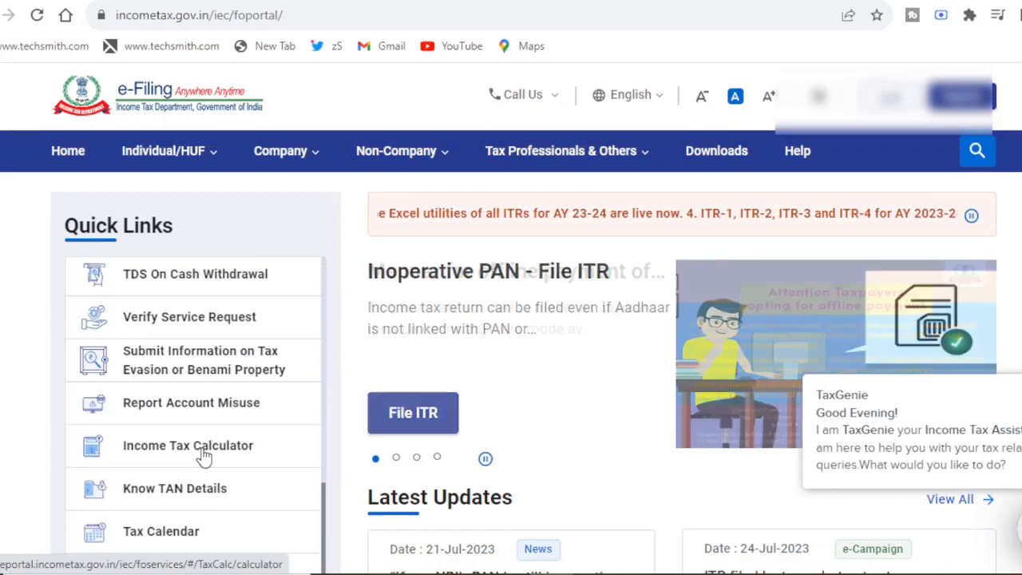
{"action": "left_click", "coordinate": [205, 445]}
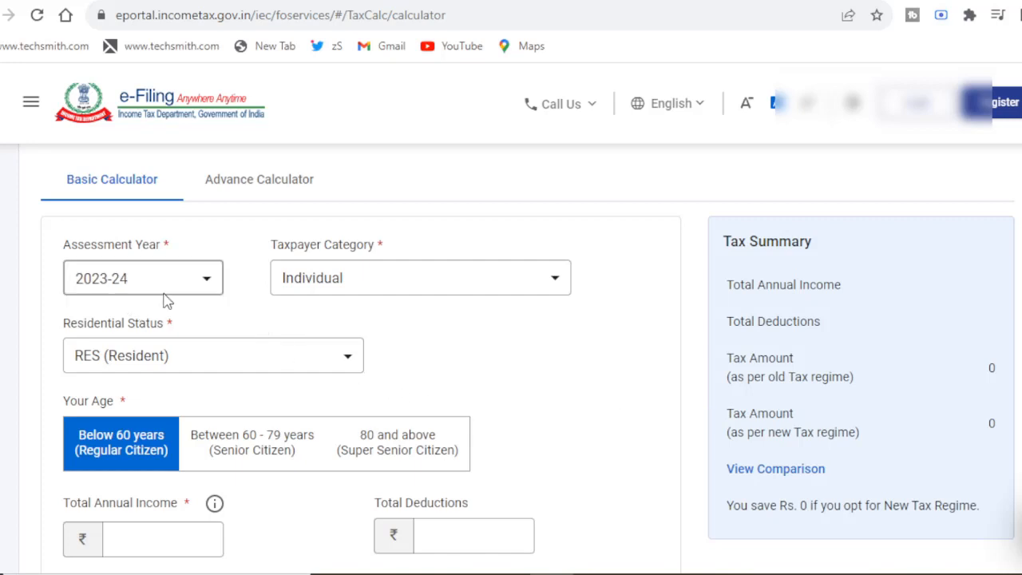
In the basic calculator, keep Individual as taxpayer category and RES (Resident) as residential status, and activate the Total Annual Income field.
{"action": "left_click", "coordinate": [326, 294]}
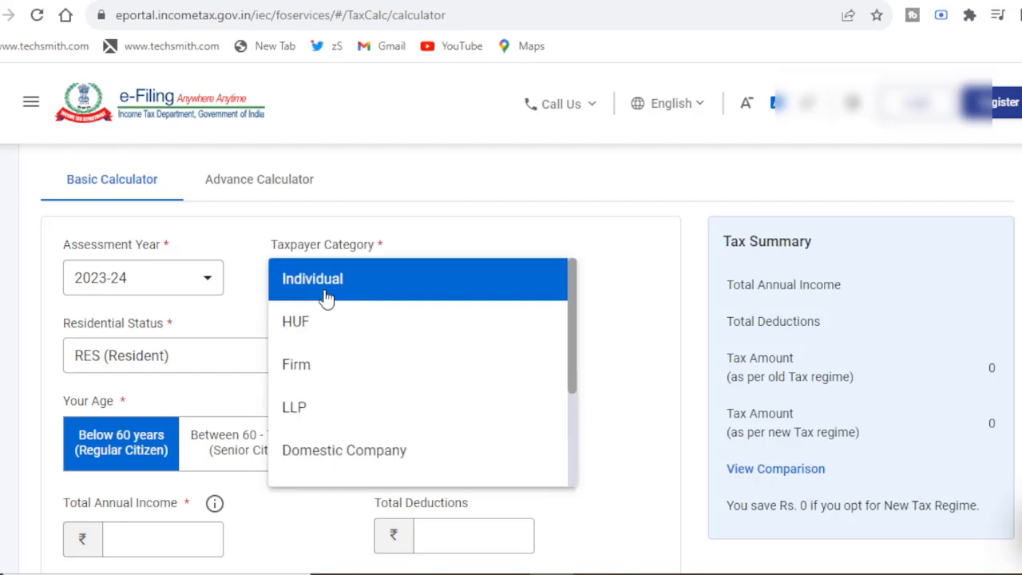
{"action": "left_click", "coordinate": [250, 316]}
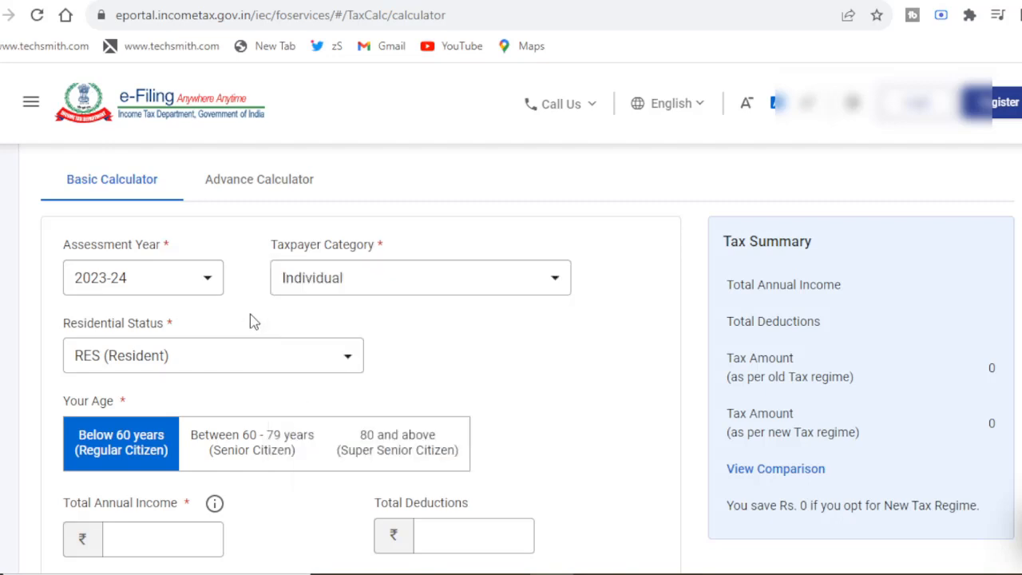
{"action": "left_click", "coordinate": [283, 365]}
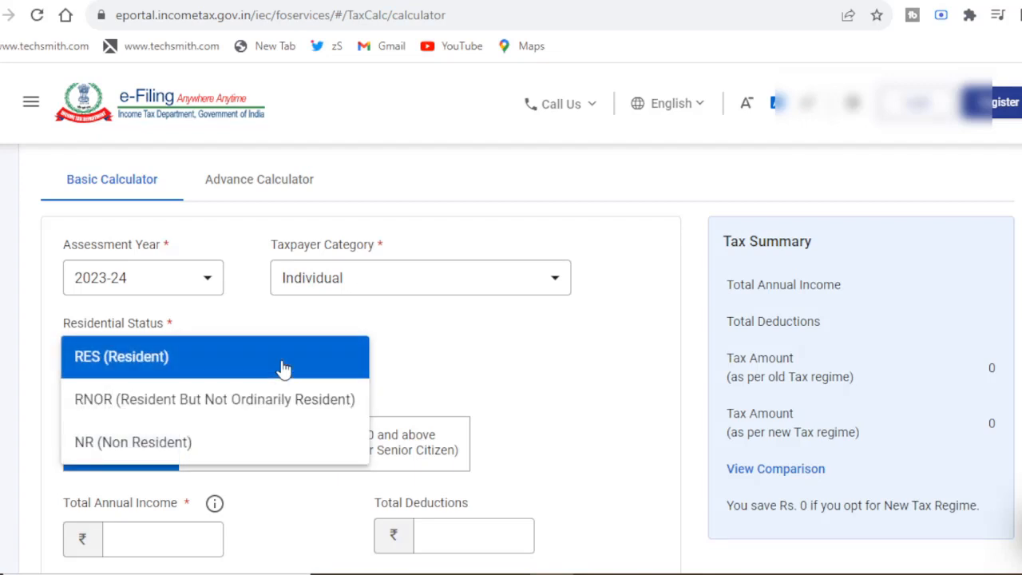
{"action": "left_click", "coordinate": [473, 354]}
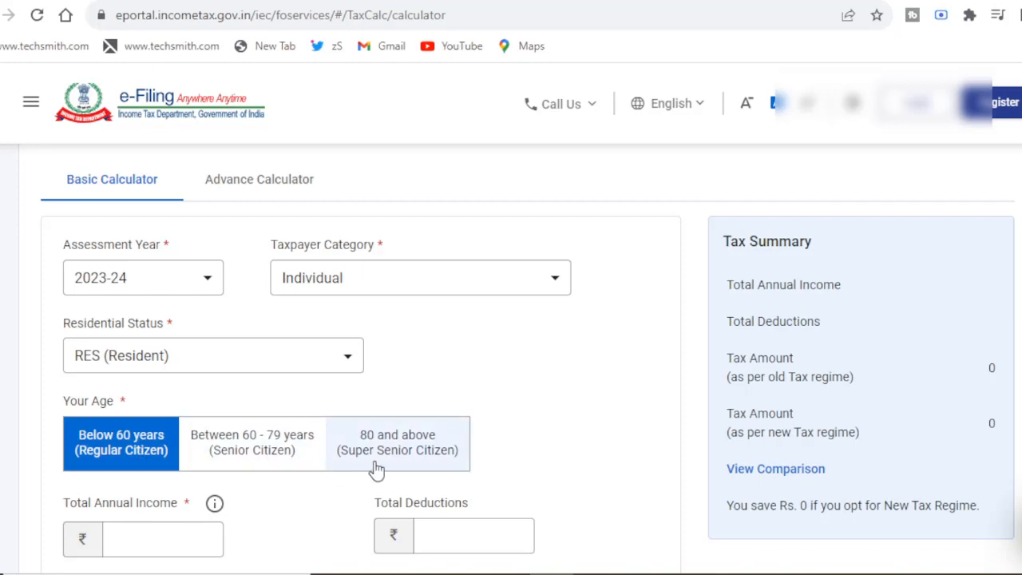
{"action": "scroll", "coordinate": [513, 440], "scroll_direction": "down", "scroll_amount": 2}
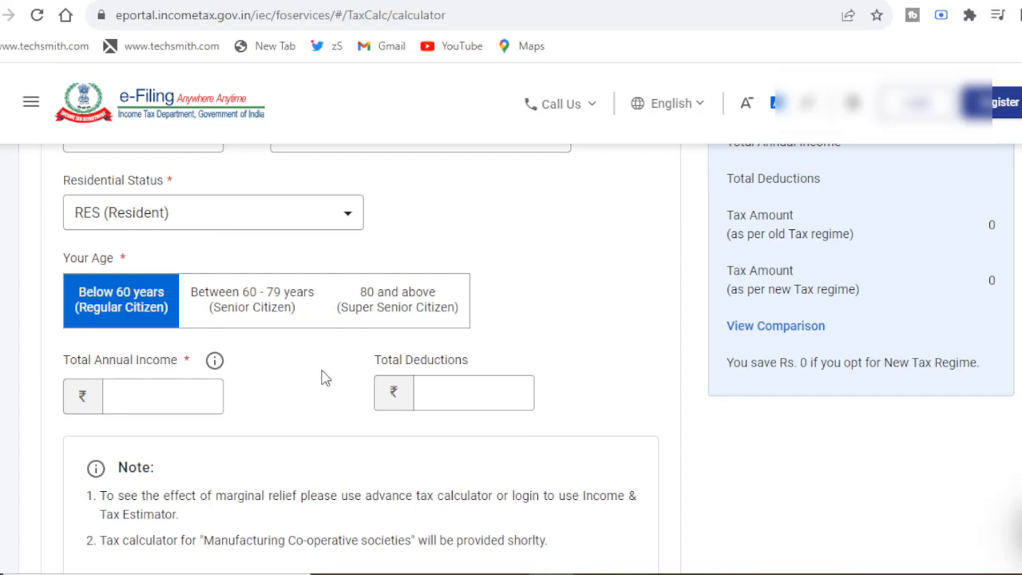
{"action": "left_click", "coordinate": [185, 402]}
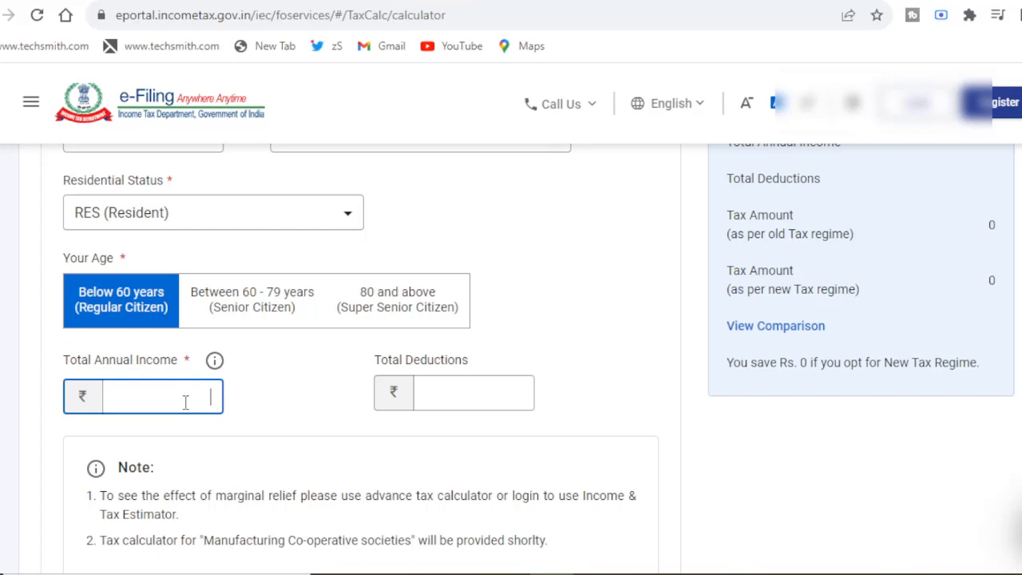
Switch to the salary certificate PDF and examine the gross salary, exemptions, deductions, taxable income and net tax payable.
{"action": "left_click", "coordinate": [538, 0]}
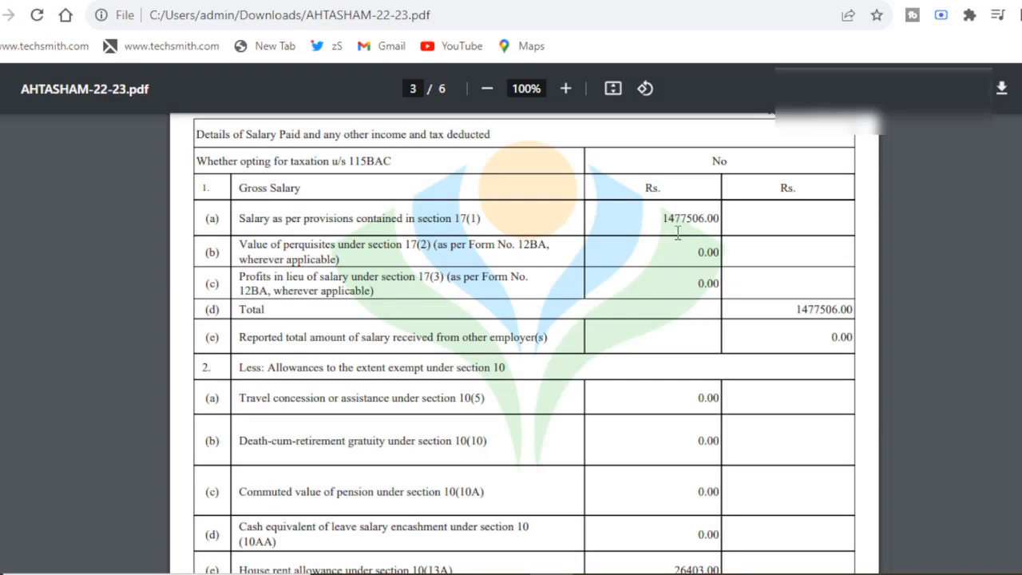
{"action": "scroll", "coordinate": [673, 339], "scroll_direction": "down", "scroll_amount": 2}
{"action": "scroll", "coordinate": [673, 339], "scroll_direction": "down", "scroll_amount": 5}
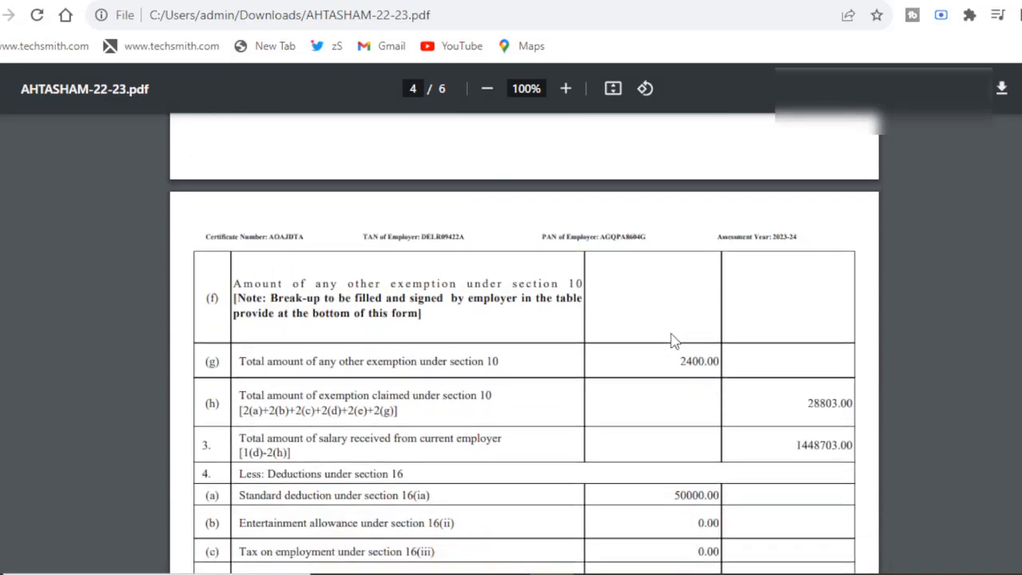
{"action": "scroll", "coordinate": [673, 339], "scroll_direction": "down", "scroll_amount": 5}
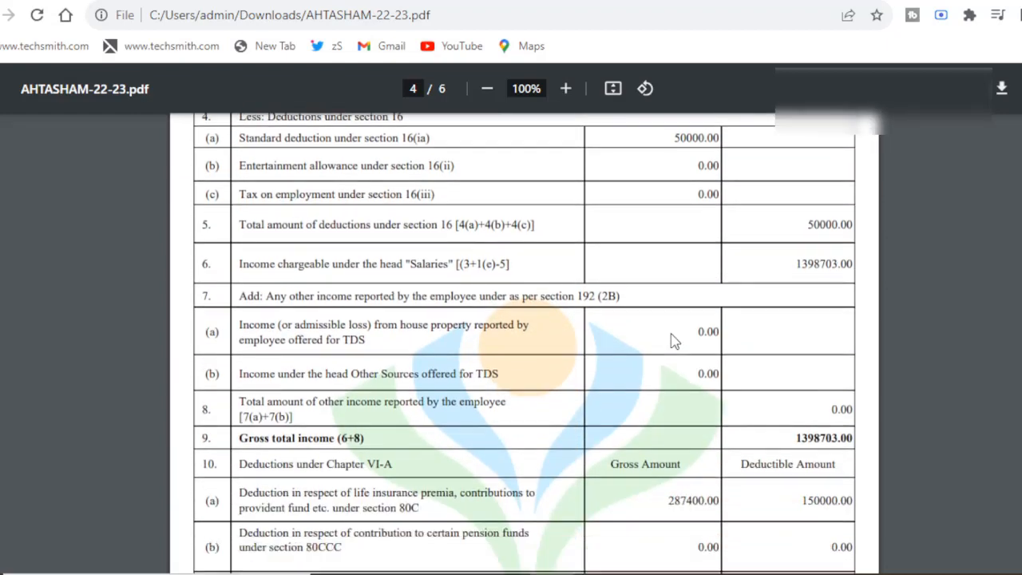
{"action": "scroll", "coordinate": [673, 340], "scroll_direction": "down", "scroll_amount": 3}
{"action": "scroll", "coordinate": [673, 339], "scroll_direction": "down", "scroll_amount": 2}
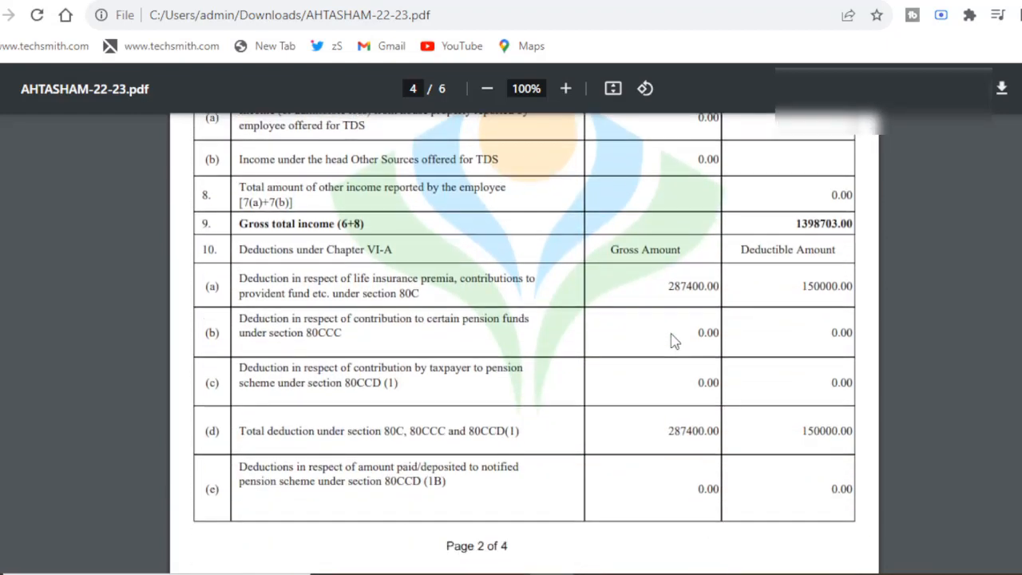
{"action": "scroll", "coordinate": [673, 339], "scroll_direction": "down", "scroll_amount": 5}
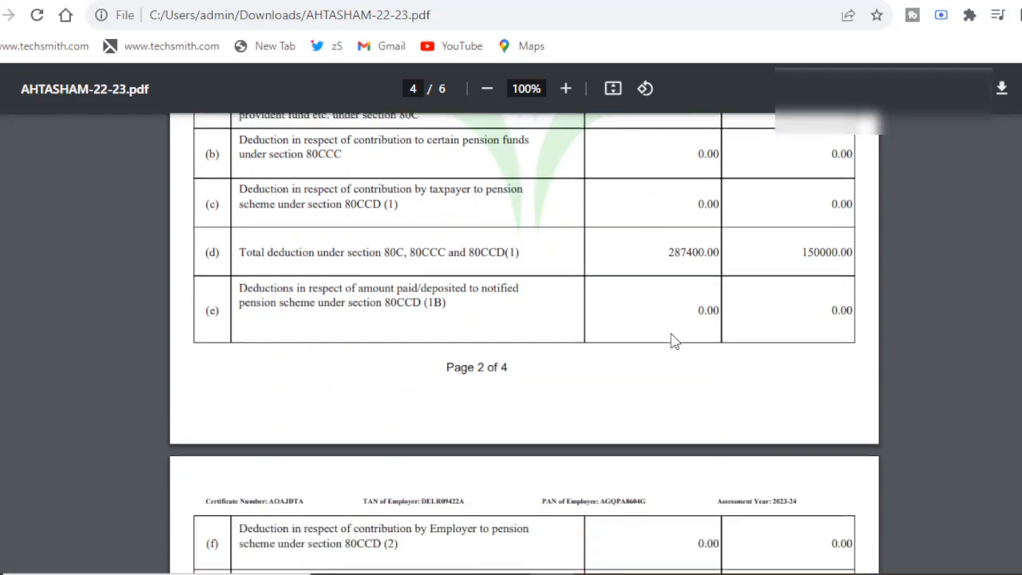
{"action": "scroll", "coordinate": [673, 339], "scroll_direction": "down", "scroll_amount": 3}
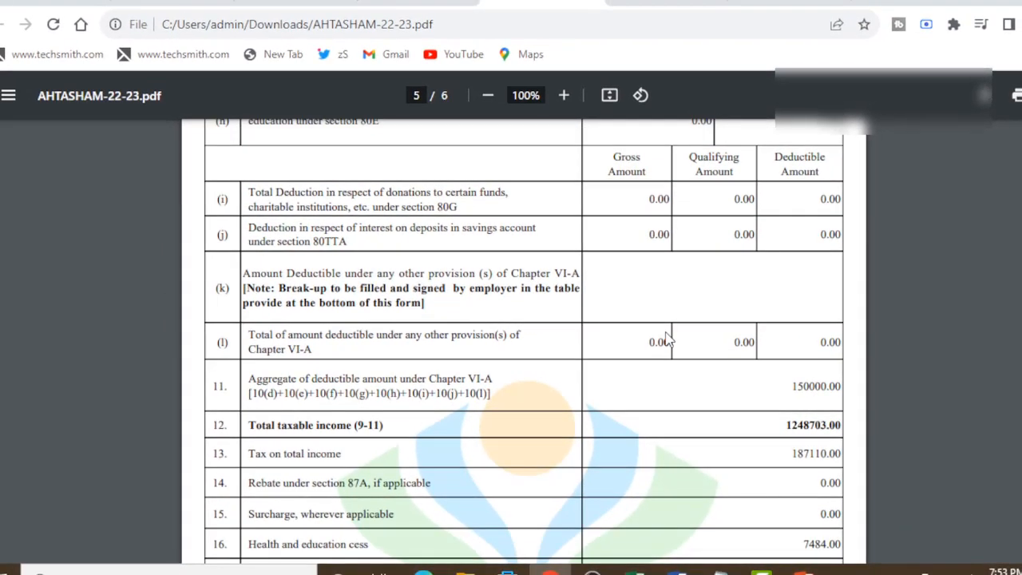
{"action": "scroll", "coordinate": [671, 339], "scroll_direction": "down", "scroll_amount": 3}
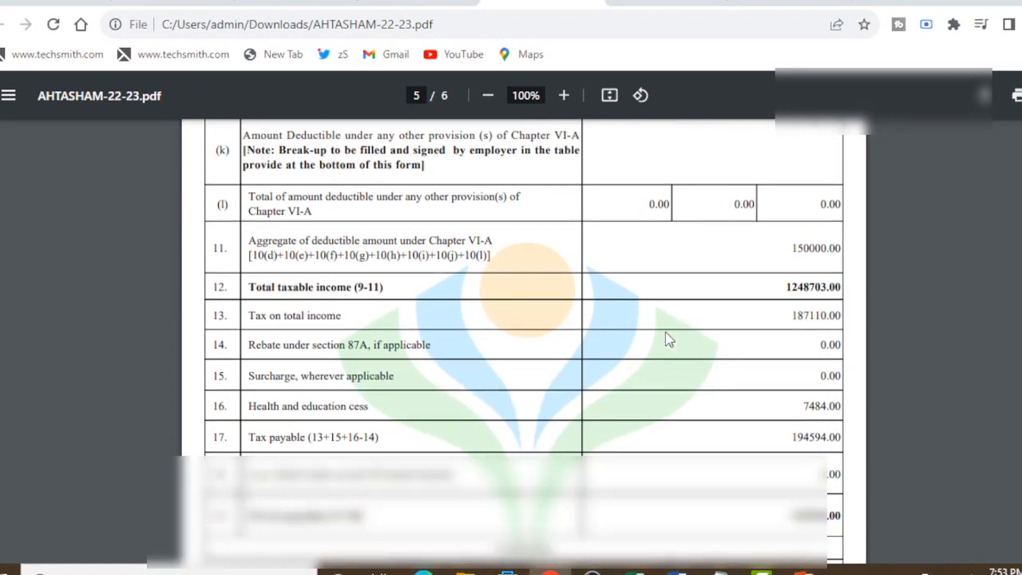
{"action": "scroll", "coordinate": [669, 340], "scroll_direction": "down", "scroll_amount": 2}
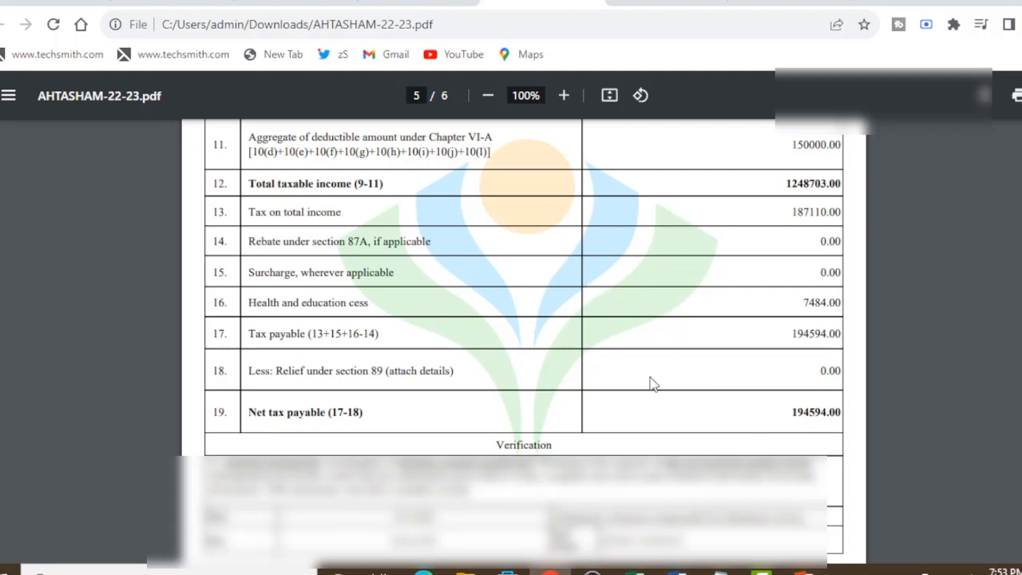
Return to the tax calculator and enter the gross salary 1477506 as the total annual income.
{"action": "scroll", "coordinate": [651, 384], "scroll_direction": "up", "scroll_amount": 15}
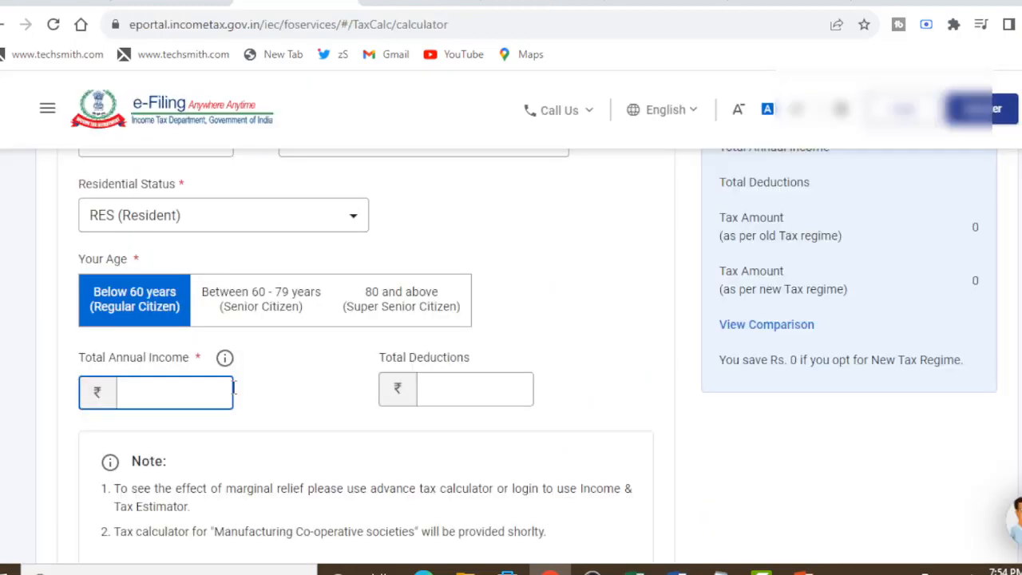
{"action": "type", "text": "1477506"}
{"action": "left_click", "coordinate": [758, 351]}
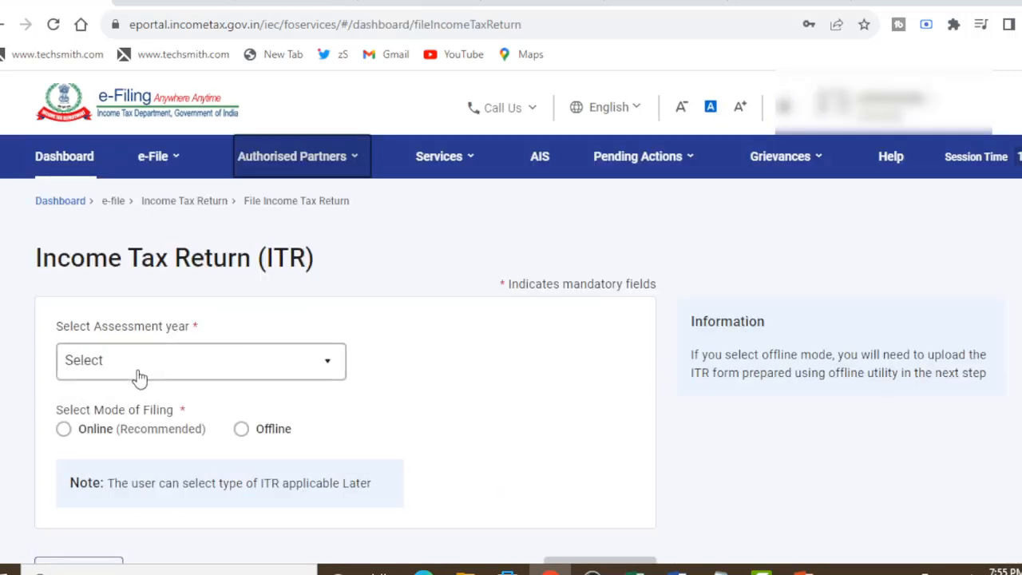
Set the income tax return's assessment year to 2023-24 (Current A.Y.) and the filing mode to Online, and continue.
{"action": "left_click", "coordinate": [137, 370]}
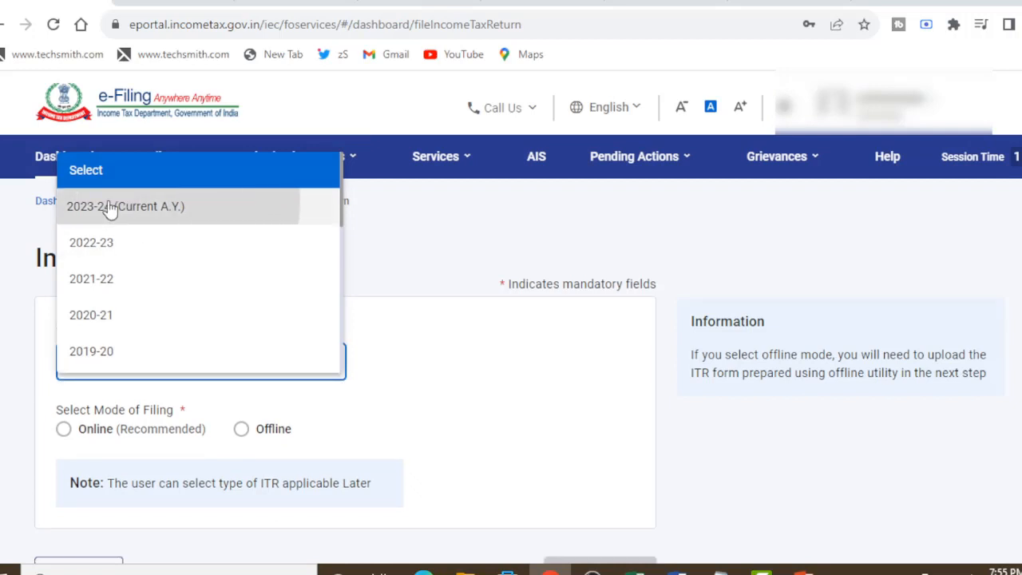
{"action": "left_click", "coordinate": [77, 207]}
{"action": "left_click", "coordinate": [64, 433]}
{"action": "scroll", "coordinate": [460, 399], "scroll_direction": "down", "scroll_amount": 2}
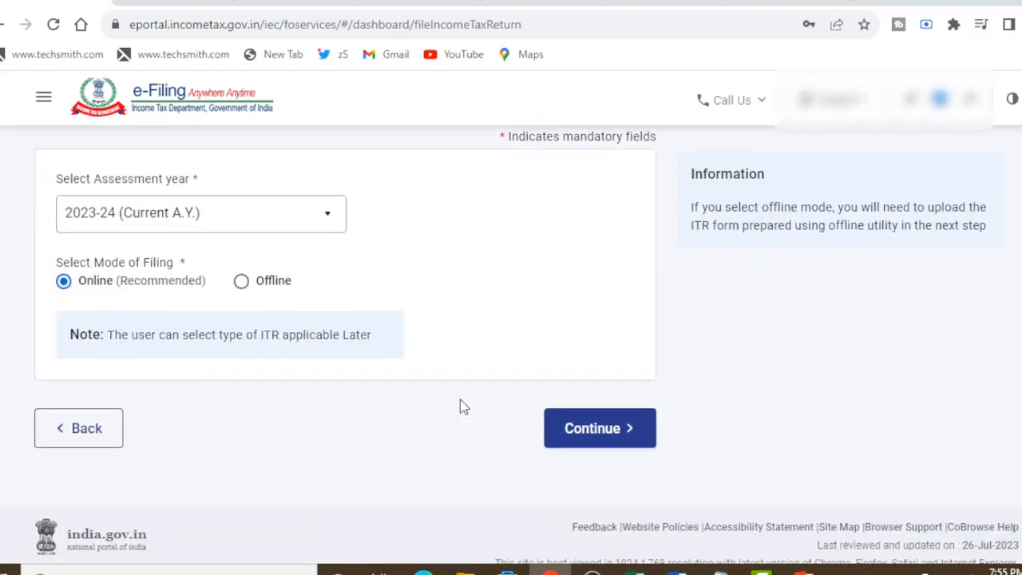
{"action": "left_click", "coordinate": [588, 431]}
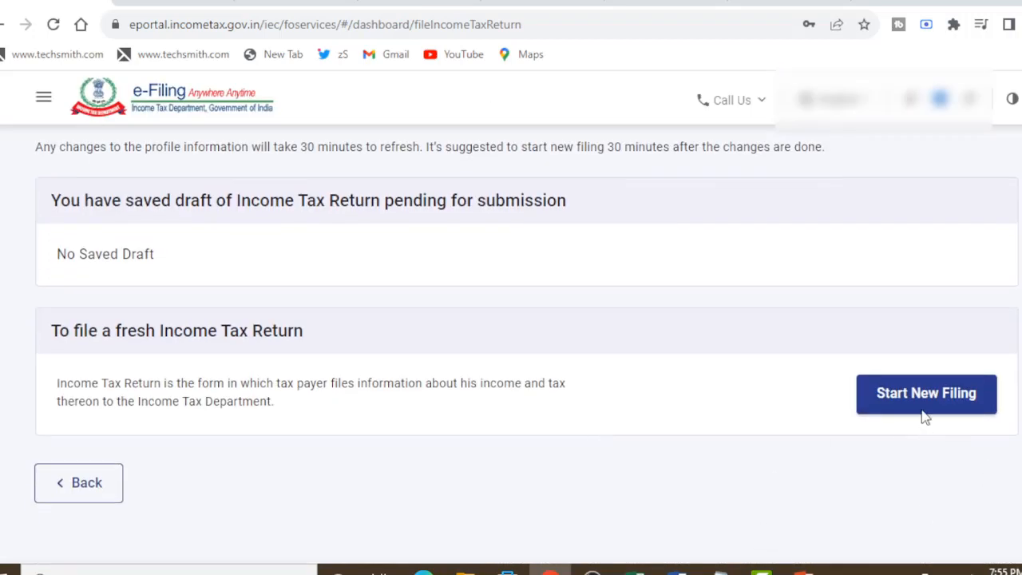
Start a new filing with the Individual status and proceed with the ITR - 1 form.
{"action": "left_click", "coordinate": [921, 406]}
{"action": "left_click", "coordinate": [697, 376]}
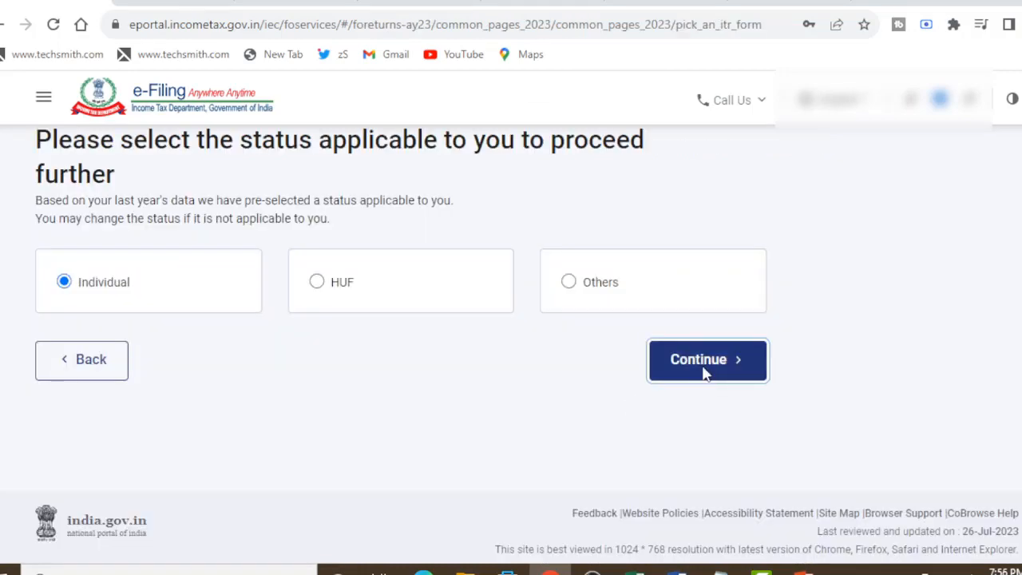
{"action": "left_click", "coordinate": [513, 317]}
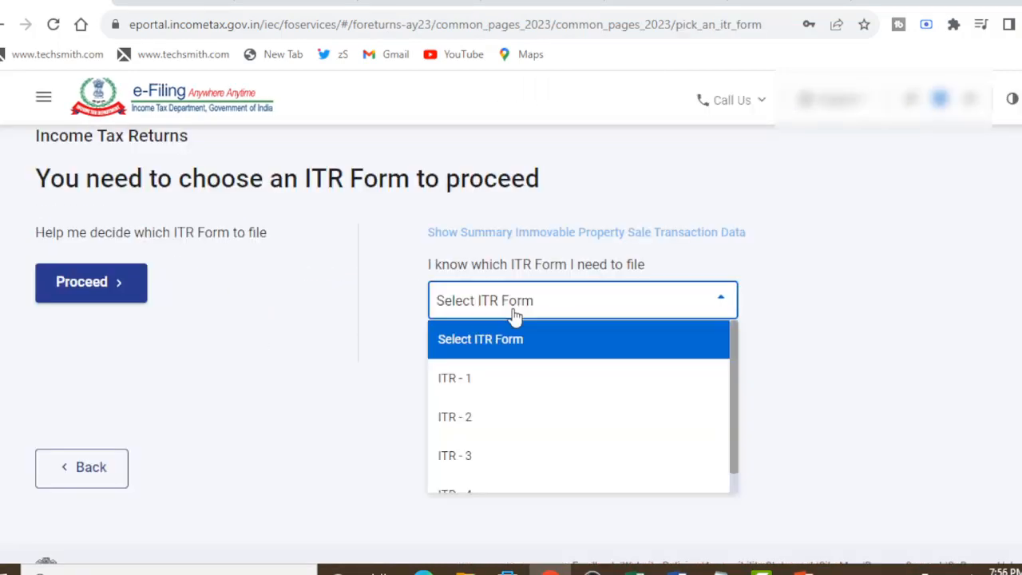
{"action": "left_click", "coordinate": [472, 380]}
{"action": "left_click", "coordinate": [515, 490]}
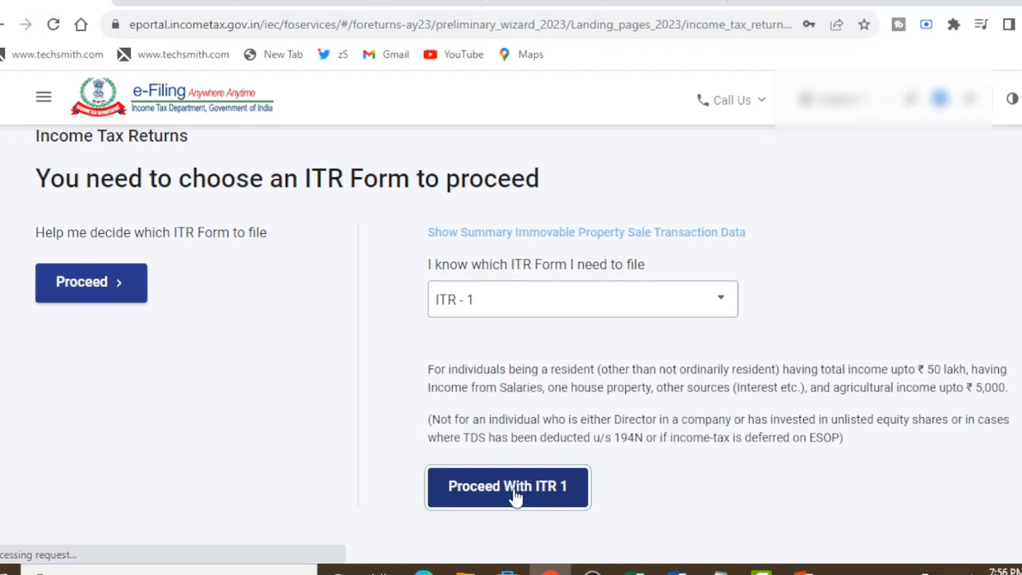
Get started with the return and submit "Taxable income is more than basic exemption limit" as the filing reason.
{"action": "left_click", "coordinate": [251, 406]}
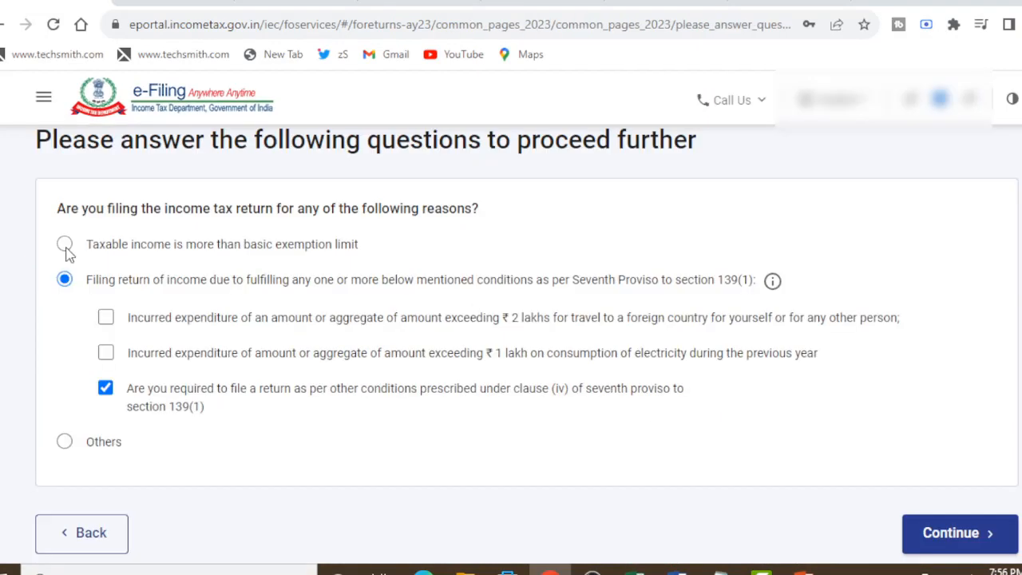
{"action": "left_click", "coordinate": [65, 243]}
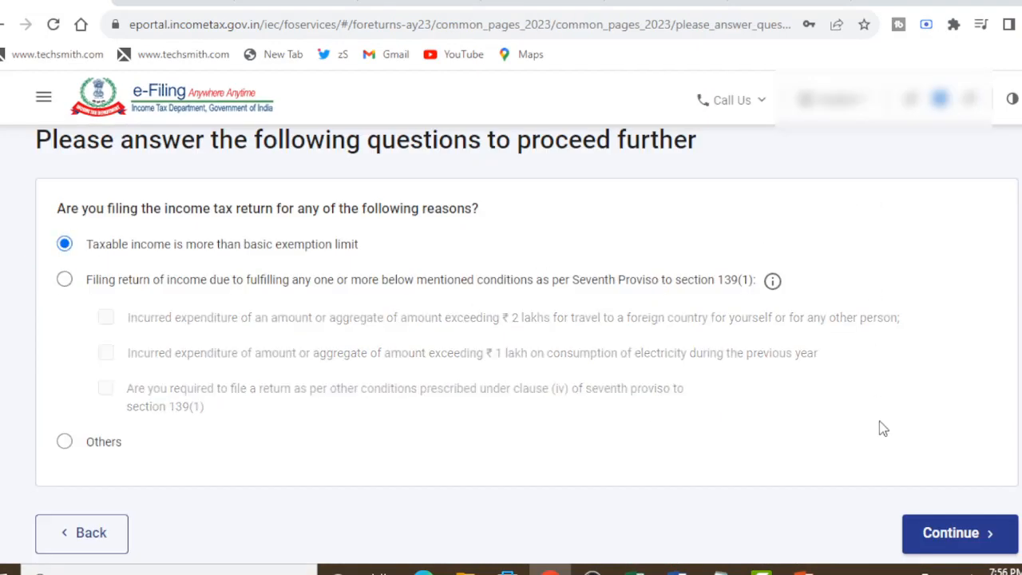
{"action": "left_click", "coordinate": [958, 535]}
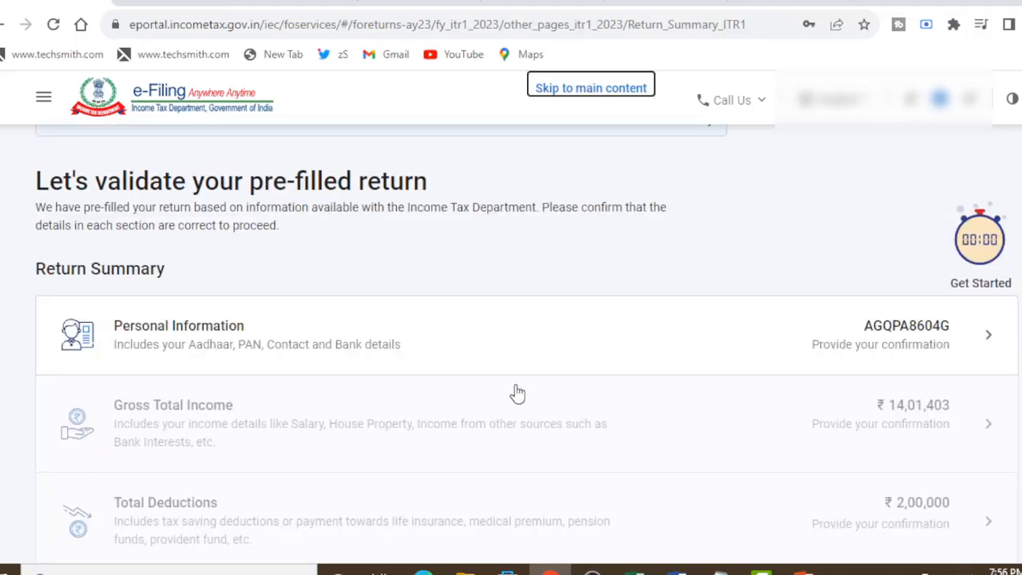
Open the return's Personal Information section and keep Others as the nature of employment.
{"action": "left_click", "coordinate": [466, 353]}
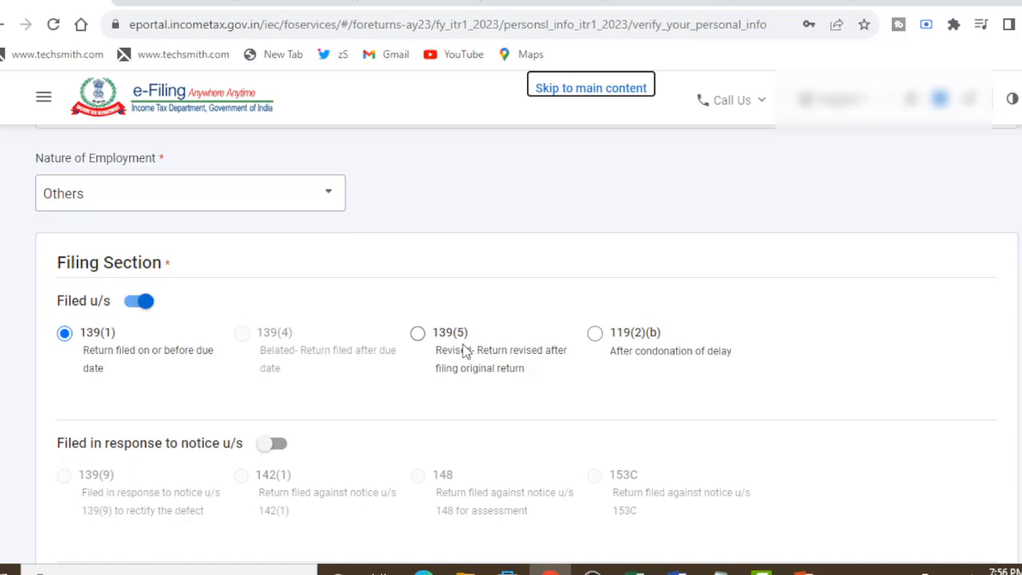
{"action": "left_click", "coordinate": [329, 209]}
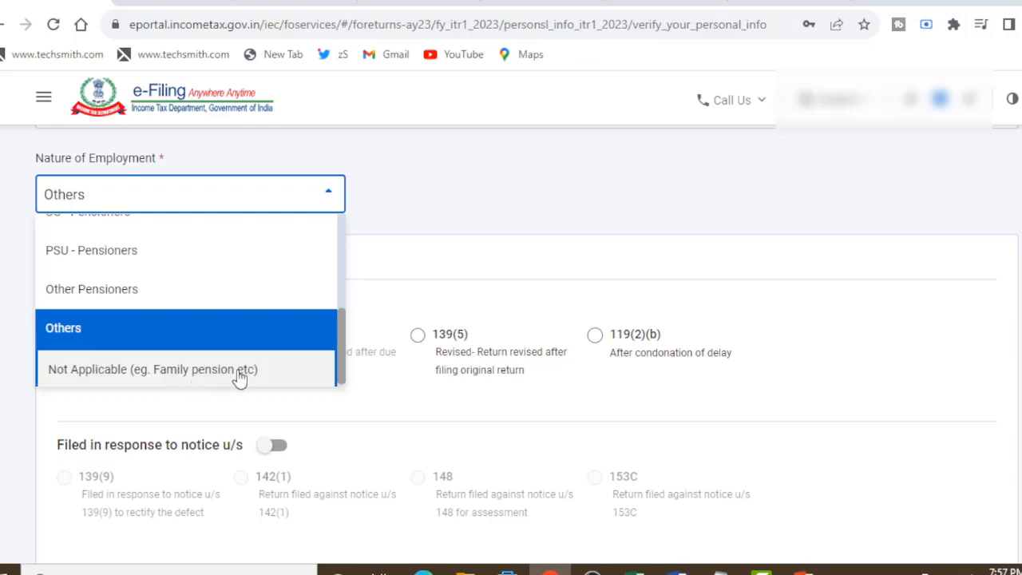
{"action": "left_click", "coordinate": [413, 216]}
Opt for the new tax regime u/s 115BAC by answering Yes, and accept the notice about lost deductions and allowances.
{"action": "scroll", "coordinate": [413, 216], "scroll_direction": "down", "scroll_amount": 1}
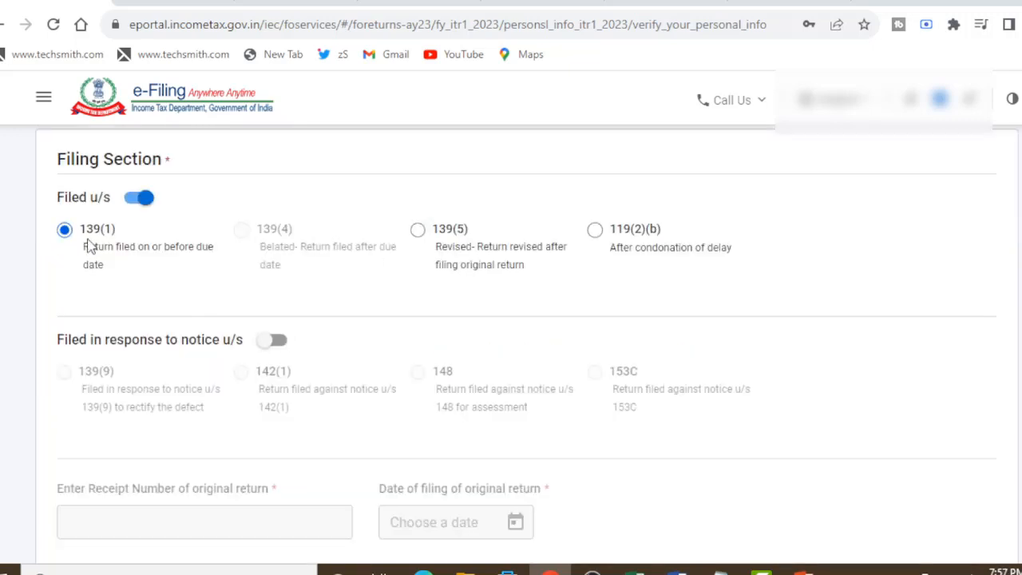
{"action": "scroll", "coordinate": [126, 285], "scroll_direction": "down", "scroll_amount": 5}
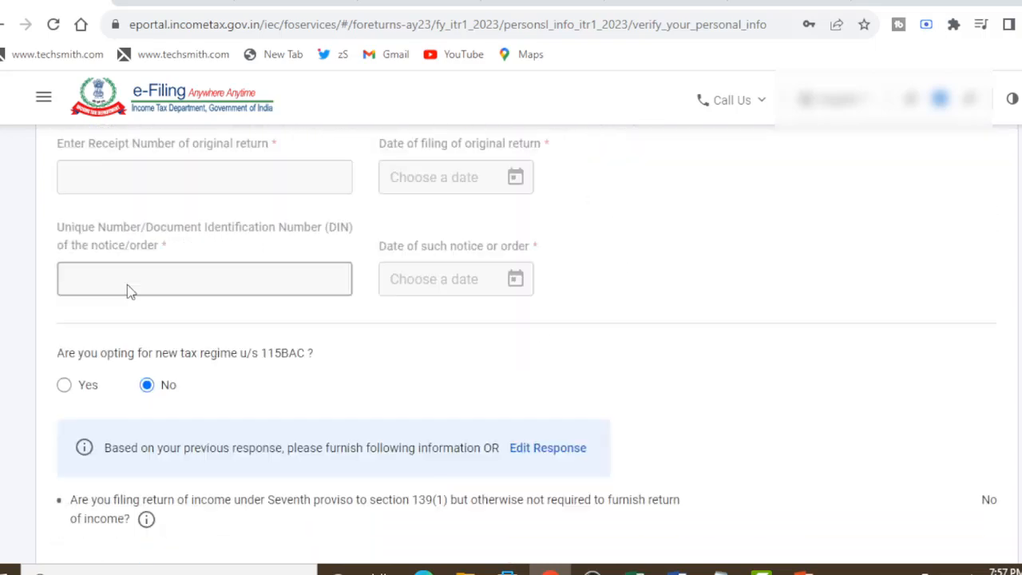
{"action": "scroll", "coordinate": [128, 290], "scroll_direction": "down", "scroll_amount": 1}
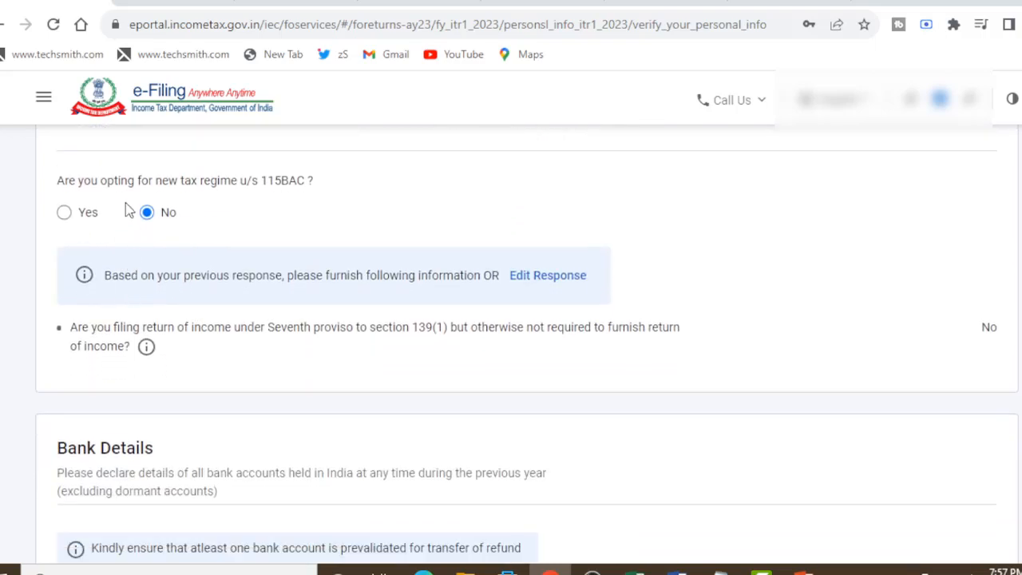
{"action": "left_click", "coordinate": [64, 212]}
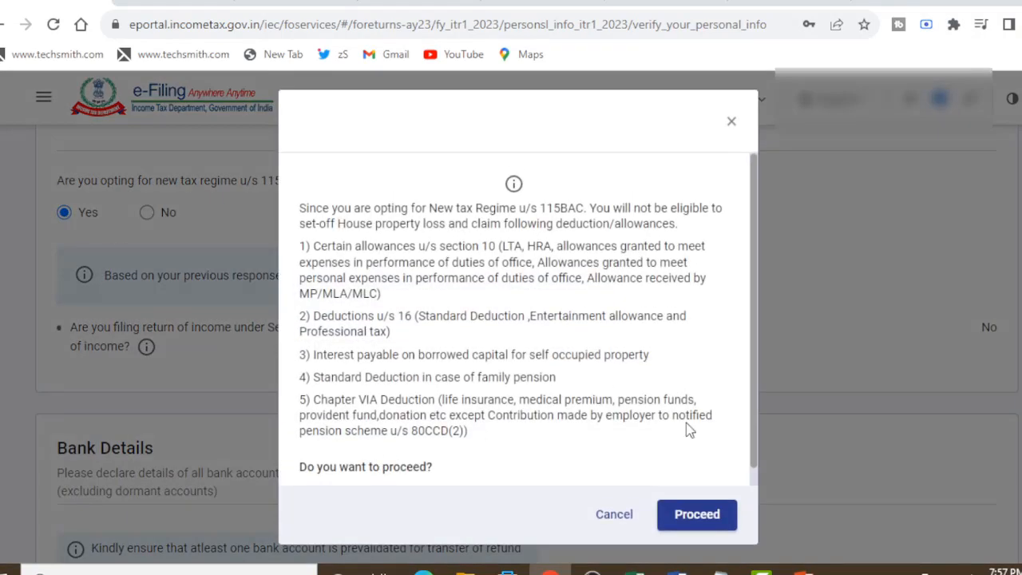
{"action": "left_click", "coordinate": [696, 514]}
Review the bank accounts selected for refund and confirm the Personal Information section.
{"action": "scroll", "coordinate": [340, 367], "scroll_direction": "down", "scroll_amount": 3}
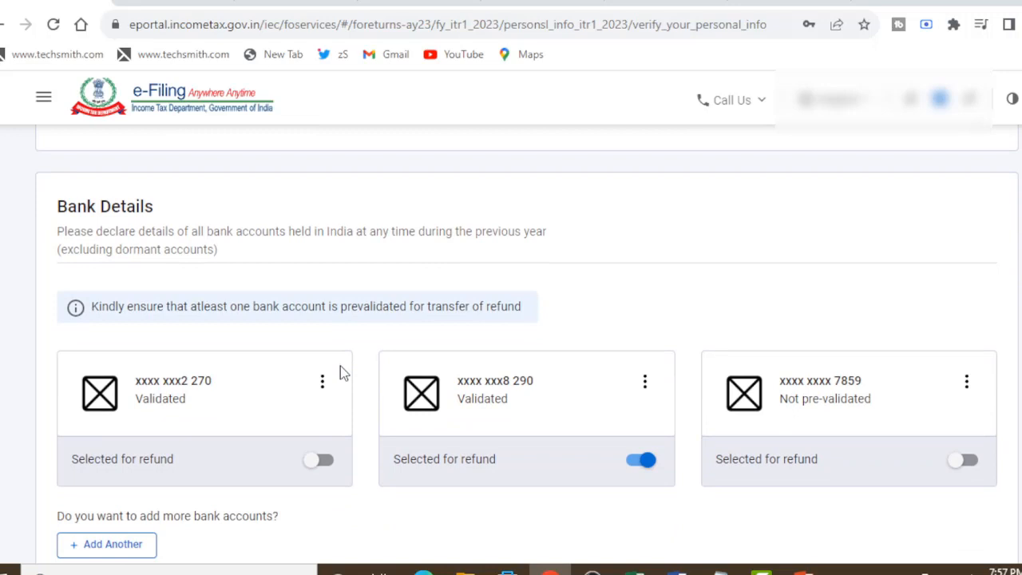
{"action": "scroll", "coordinate": [340, 367], "scroll_direction": "down", "scroll_amount": 4}
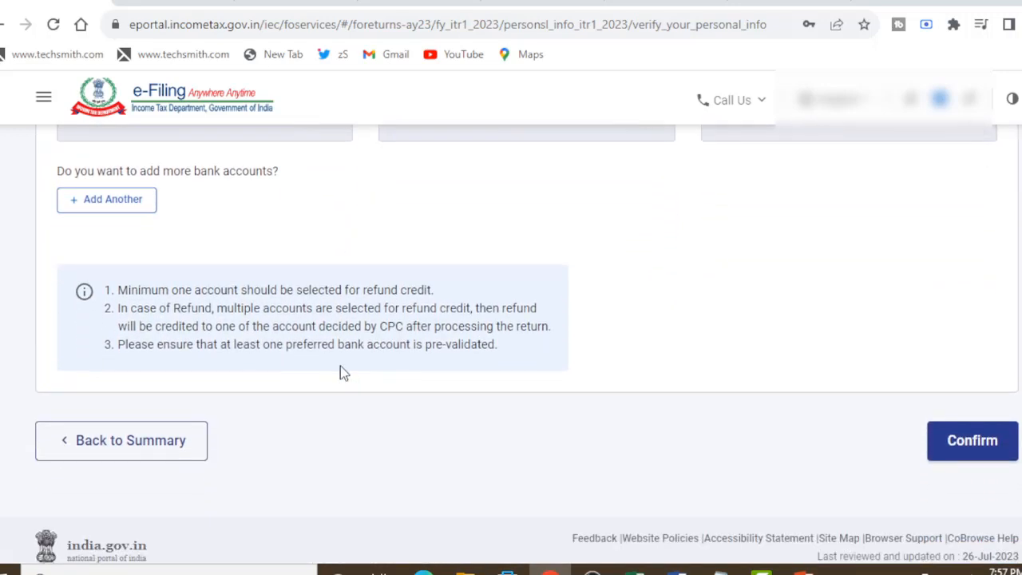
{"action": "left_click", "coordinate": [958, 437]}
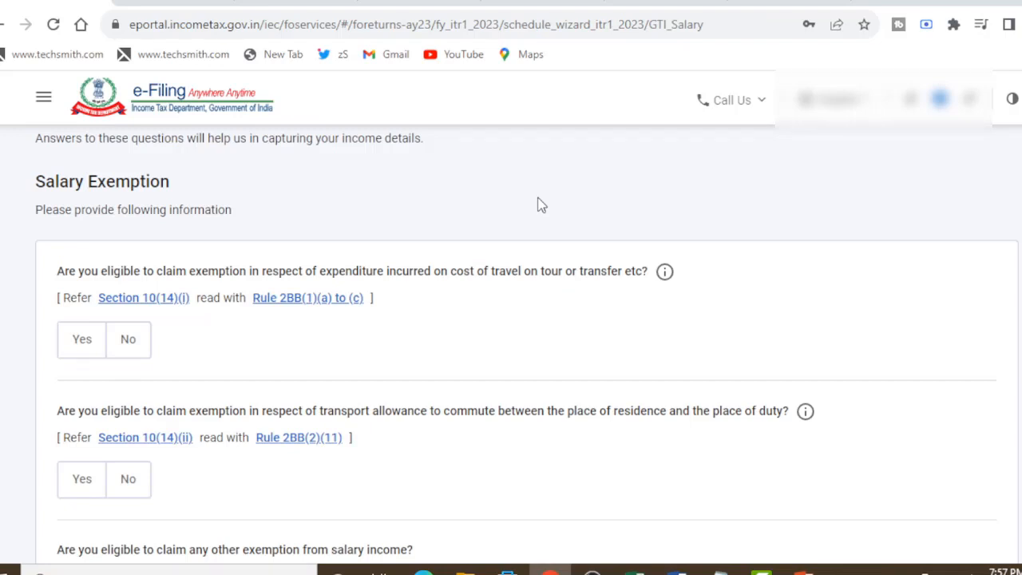
Continue past the salary exemption questions without answering them and review the house property and other-sources income details.
{"action": "scroll", "coordinate": [538, 205], "scroll_direction": "down", "scroll_amount": 4}
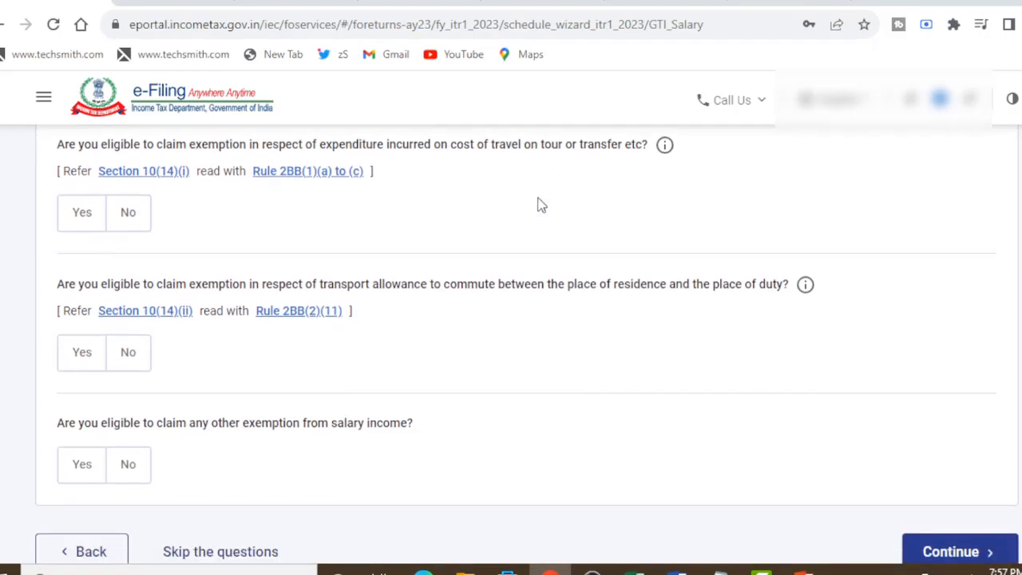
{"action": "left_click", "coordinate": [957, 355]}
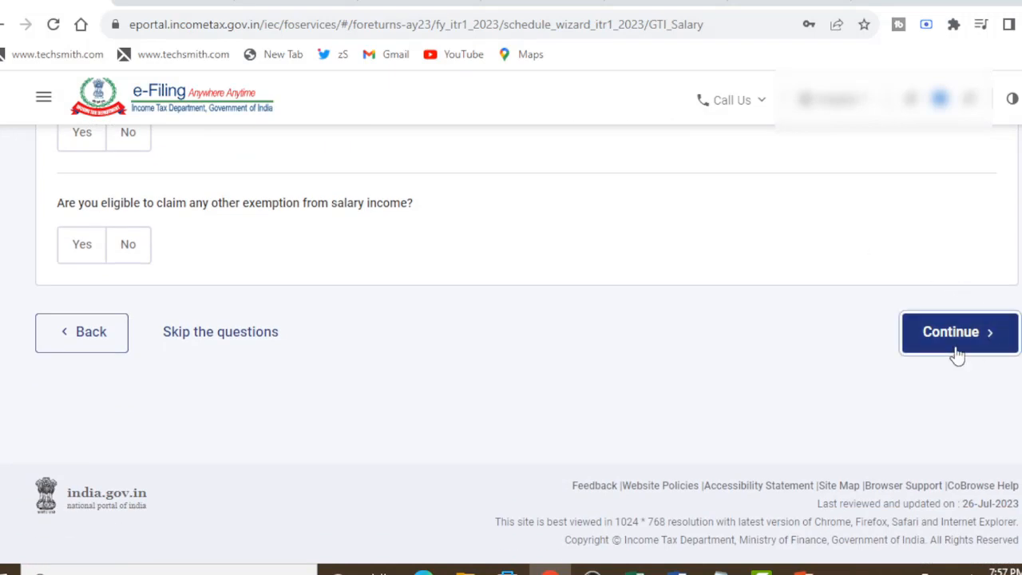
{"action": "scroll", "coordinate": [959, 354], "scroll_direction": "down", "scroll_amount": 4}
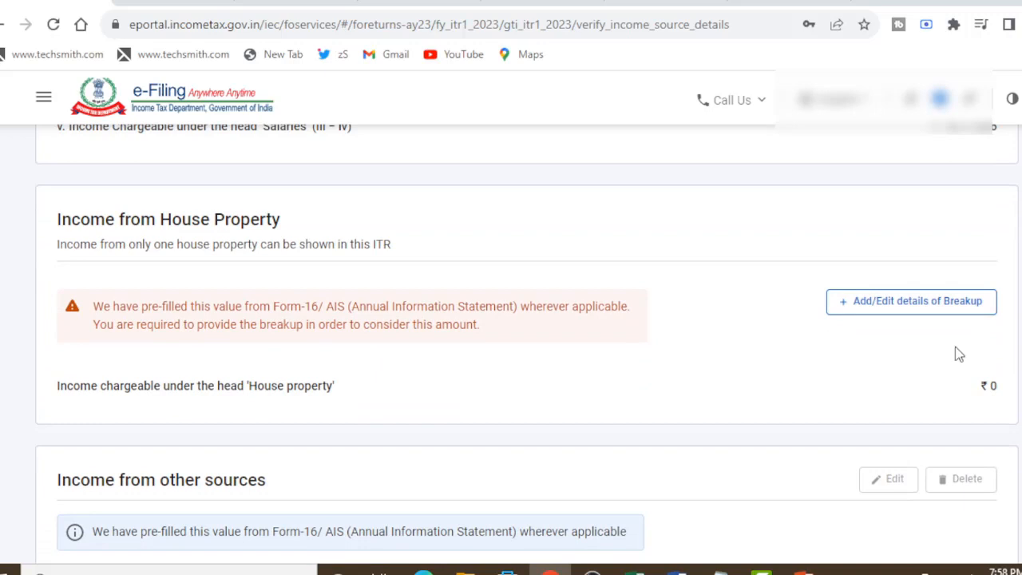
{"action": "scroll", "coordinate": [959, 355], "scroll_direction": "down", "scroll_amount": 4}
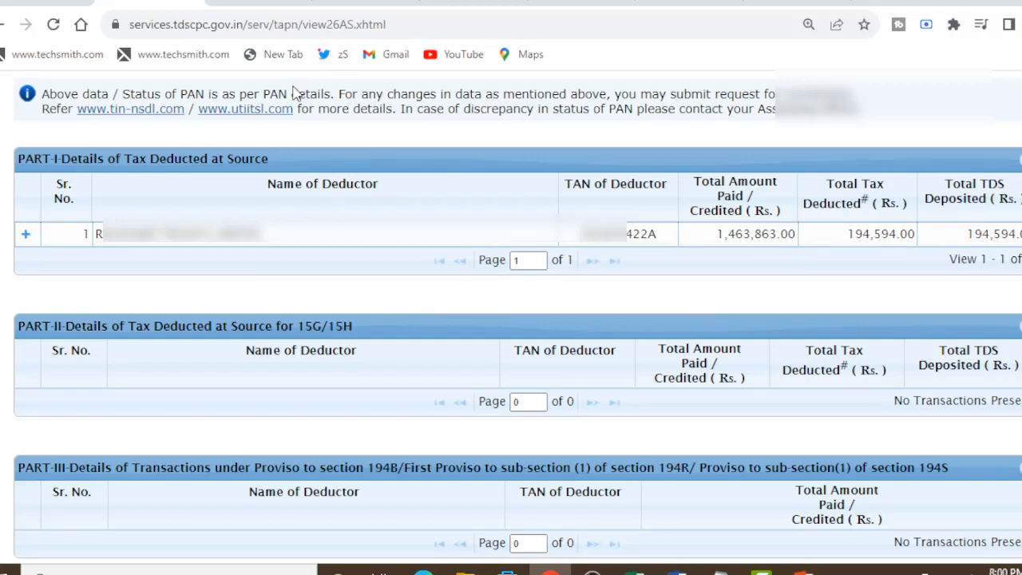
Go back from Form 26AS to the return, add savings bank interest of ₹6113 under other sources, and confirm Gross Total Income.
{"action": "left_click", "coordinate": [226, 2]}
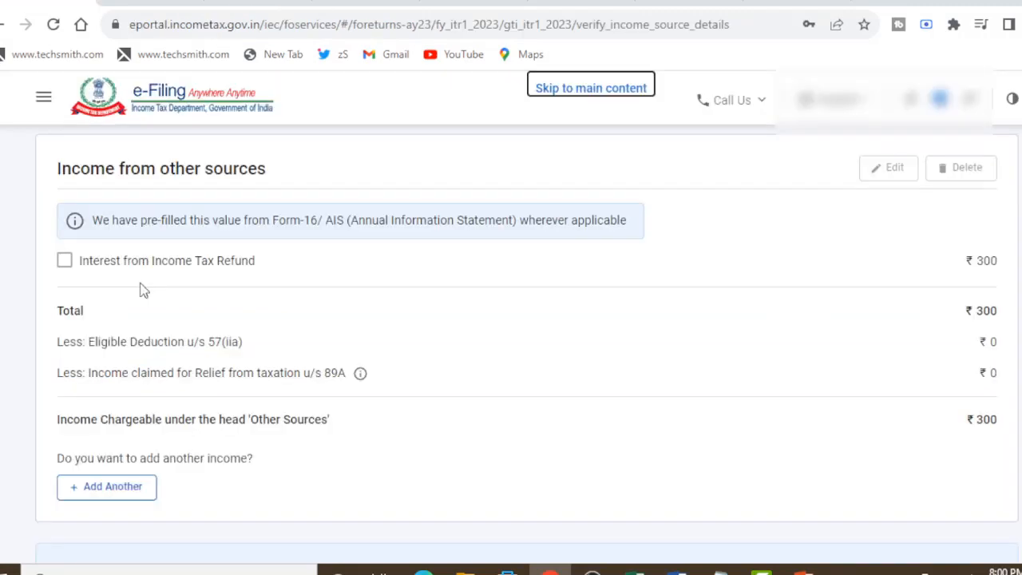
{"action": "left_click", "coordinate": [137, 493]}
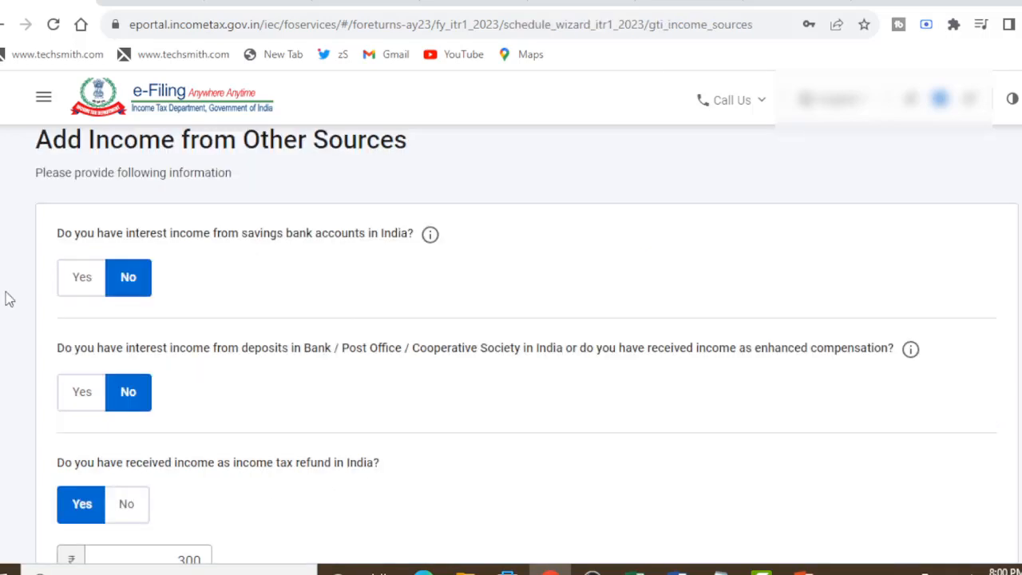
{"action": "left_click", "coordinate": [80, 293]}
{"action": "left_click", "coordinate": [114, 332]}
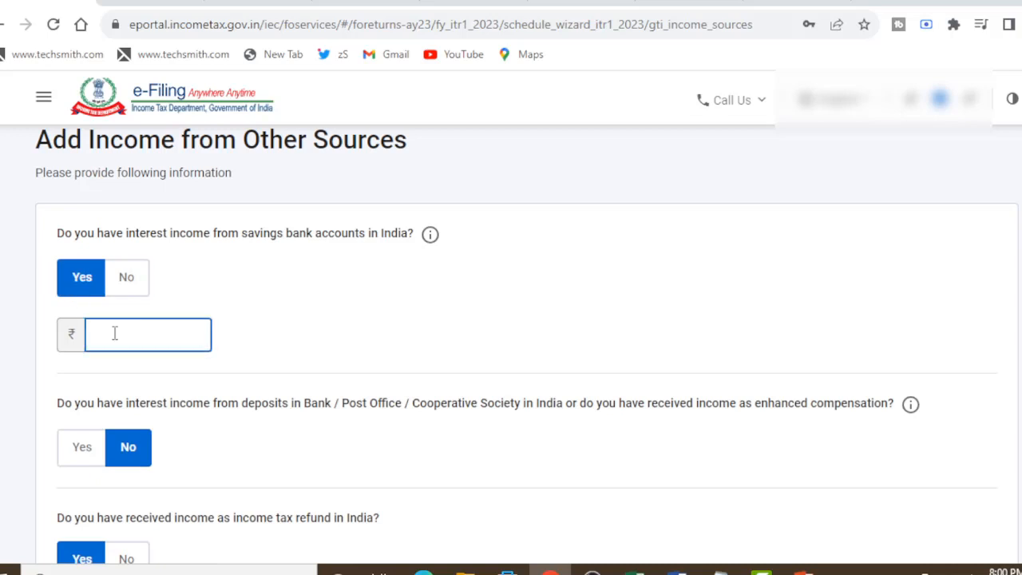
{"action": "type", "text": "6113"}
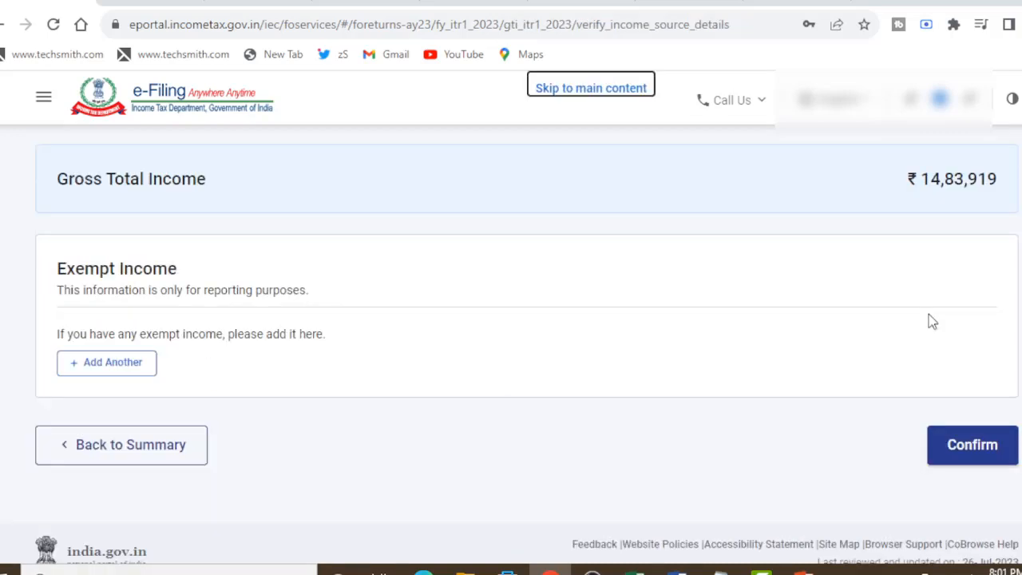
{"action": "left_click", "coordinate": [954, 451]}
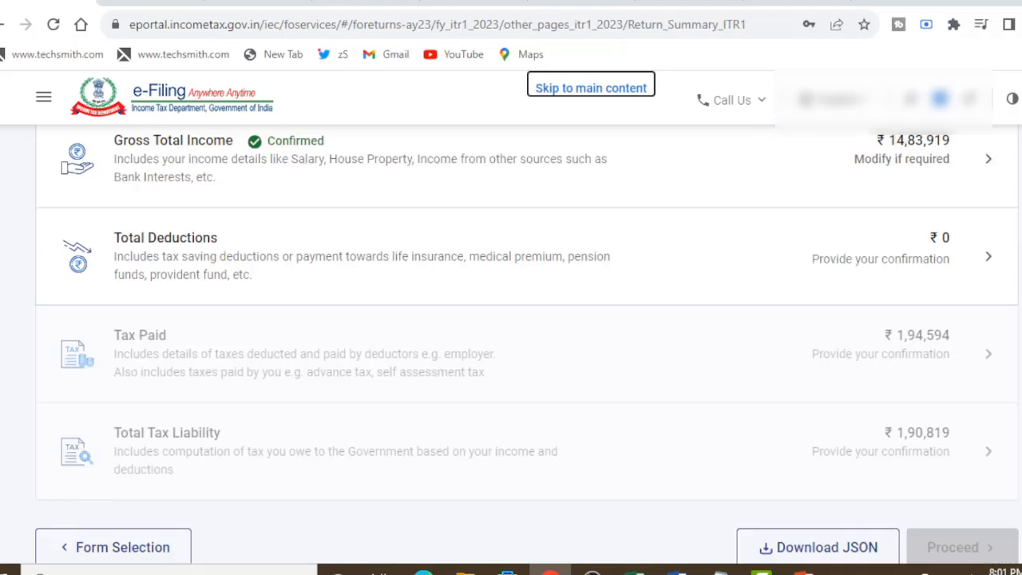
Open the Total Deductions section and confirm it without adding any deduction.
{"action": "left_click", "coordinate": [384, 263]}
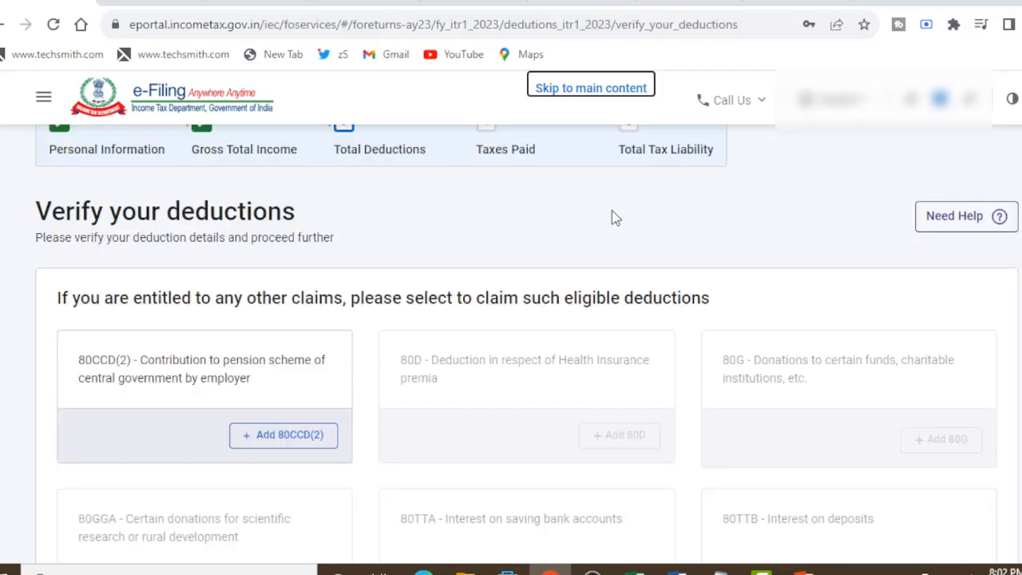
{"action": "scroll", "coordinate": [613, 214], "scroll_direction": "down", "scroll_amount": 4}
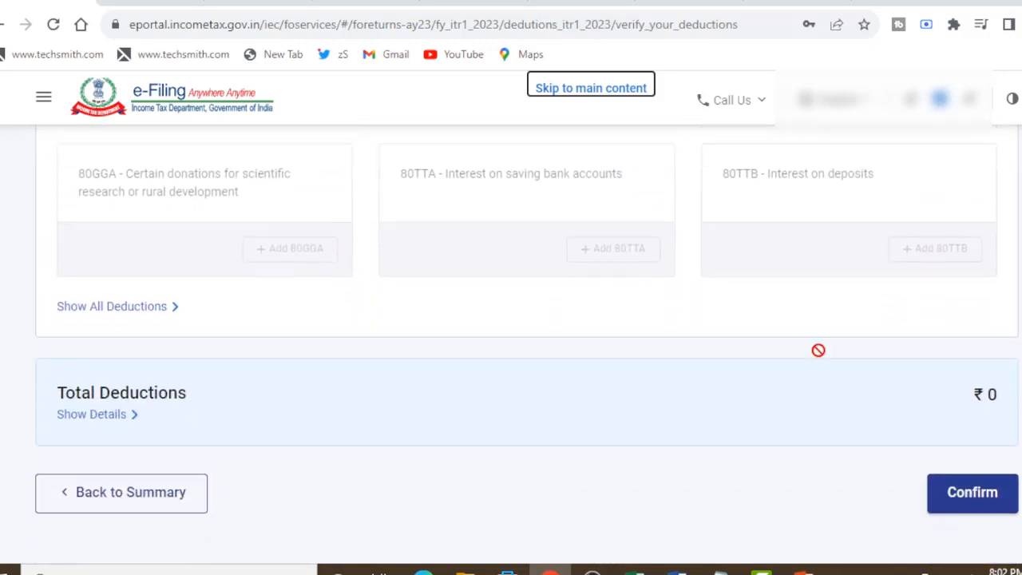
{"action": "left_click", "coordinate": [969, 498]}
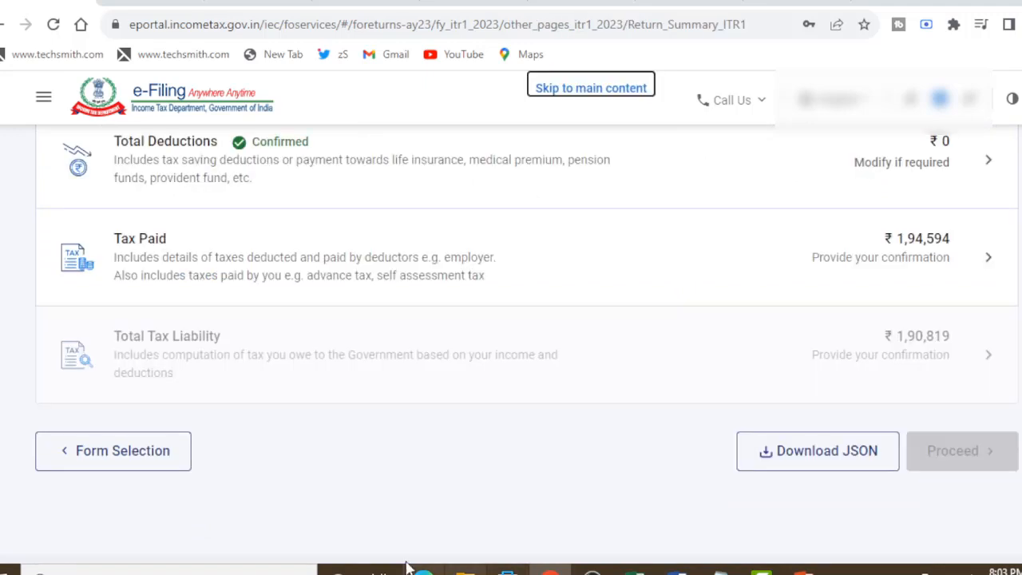
Open the Tax Paid section, check the details of TDS on salary income, and confirm the section.
{"action": "left_click", "coordinate": [534, 272]}
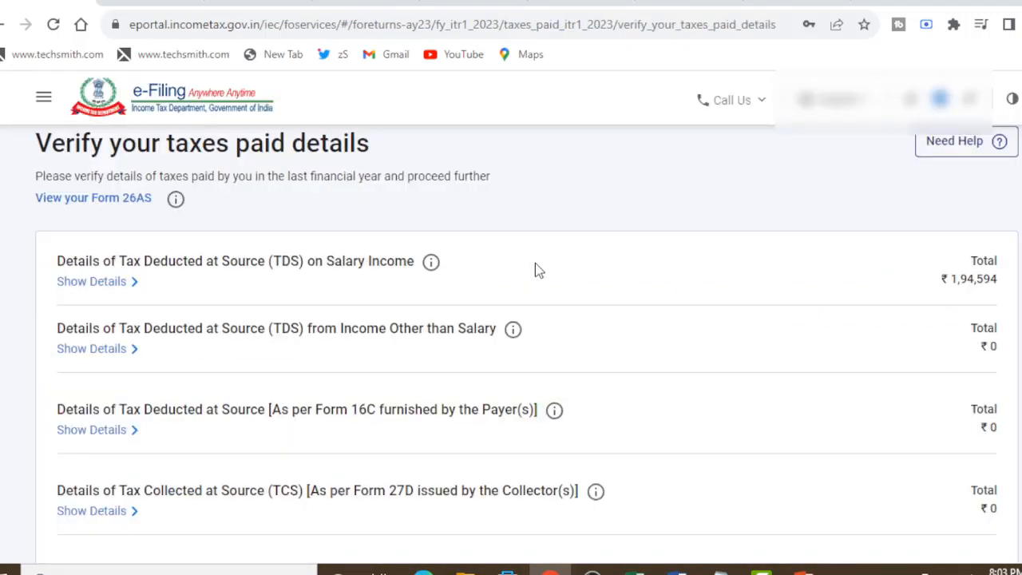
{"action": "left_click", "coordinate": [124, 294]}
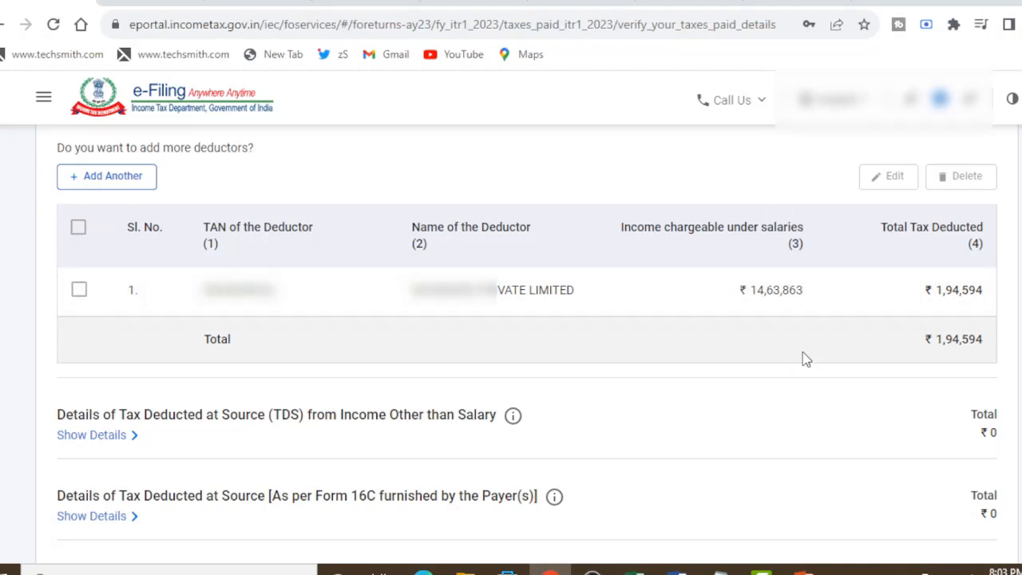
{"action": "scroll", "coordinate": [699, 397], "scroll_direction": "down", "scroll_amount": 5}
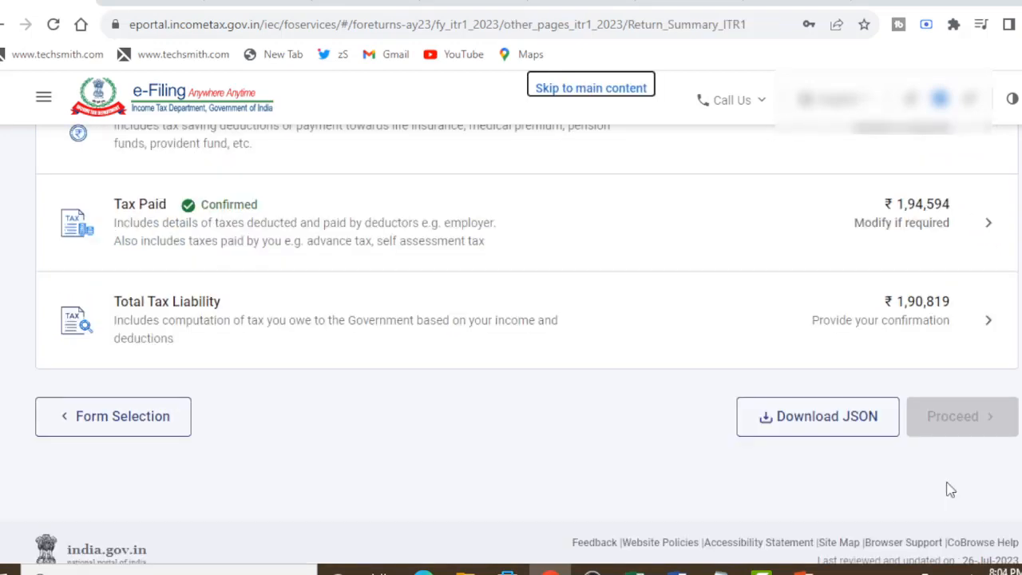
Open the Total Tax Liability section, verify the computation of income, tax, interest and fees, and confirm it.
{"action": "left_click", "coordinate": [570, 321]}
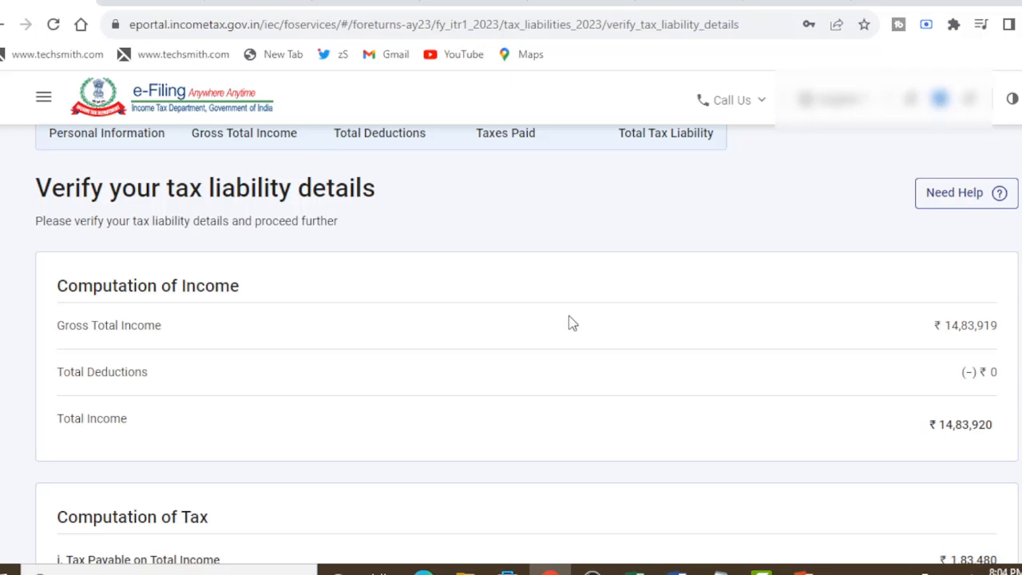
{"action": "scroll", "coordinate": [571, 322], "scroll_direction": "down", "scroll_amount": 3}
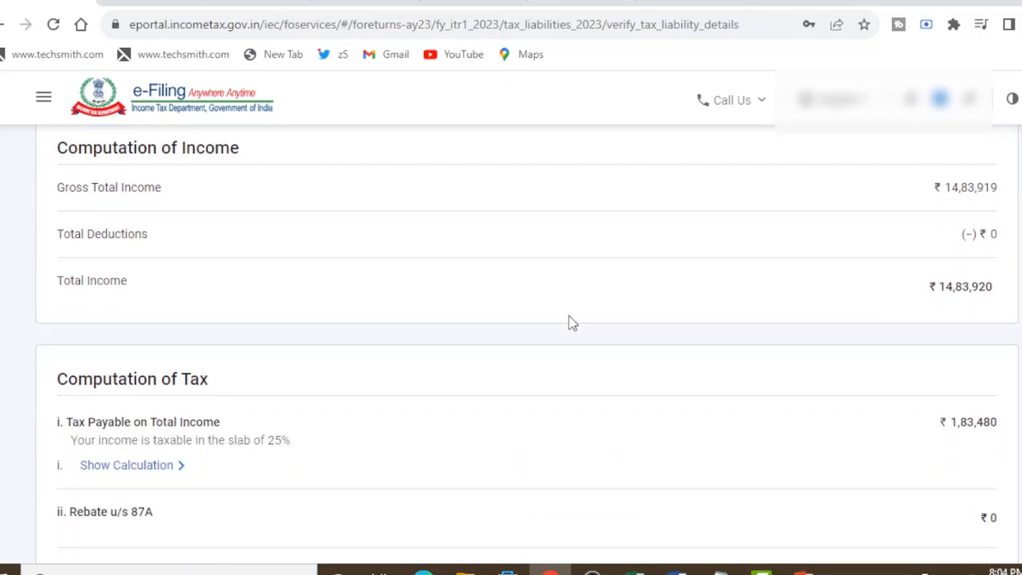
{"action": "scroll", "coordinate": [572, 322], "scroll_direction": "down", "scroll_amount": 3}
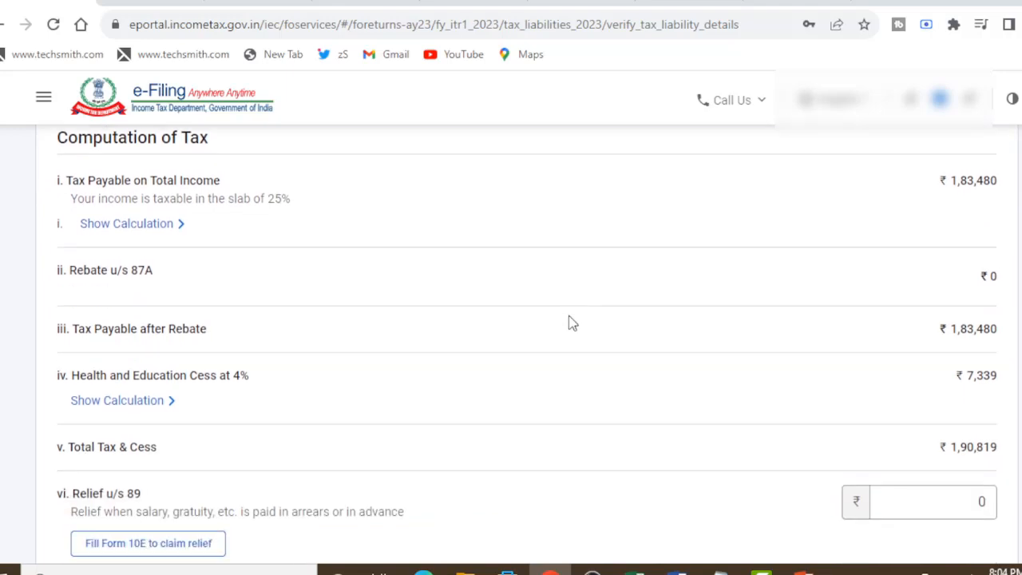
{"action": "scroll", "coordinate": [572, 322], "scroll_direction": "down", "scroll_amount": 4}
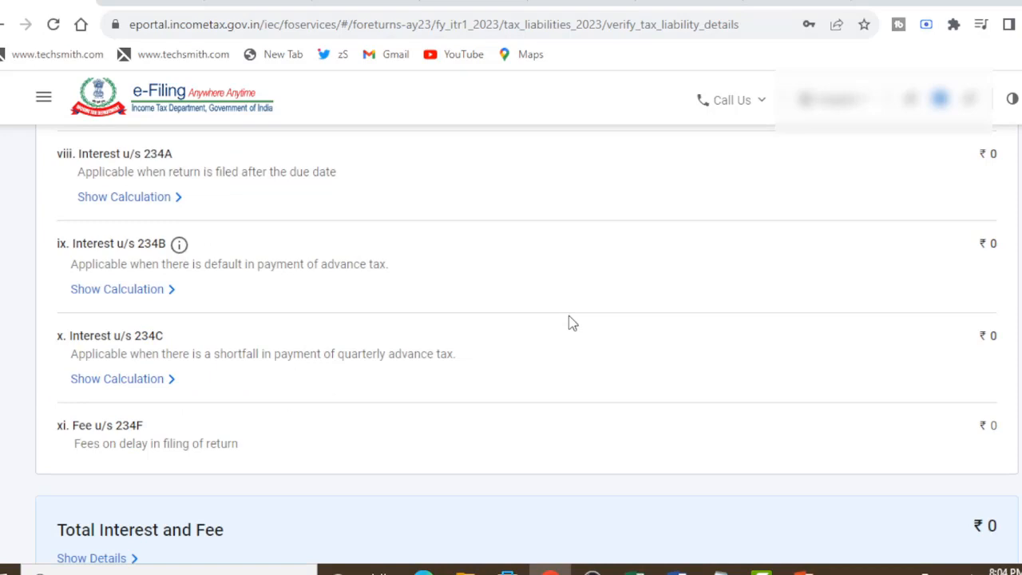
{"action": "scroll", "coordinate": [568, 315], "scroll_direction": "down", "scroll_amount": 2}
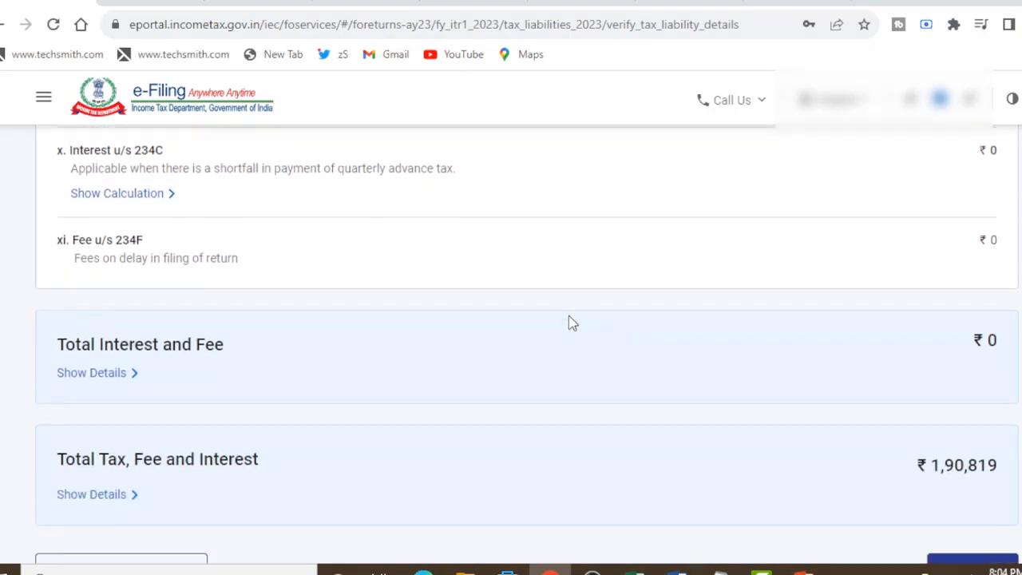
{"action": "scroll", "coordinate": [569, 315], "scroll_direction": "down", "scroll_amount": 2}
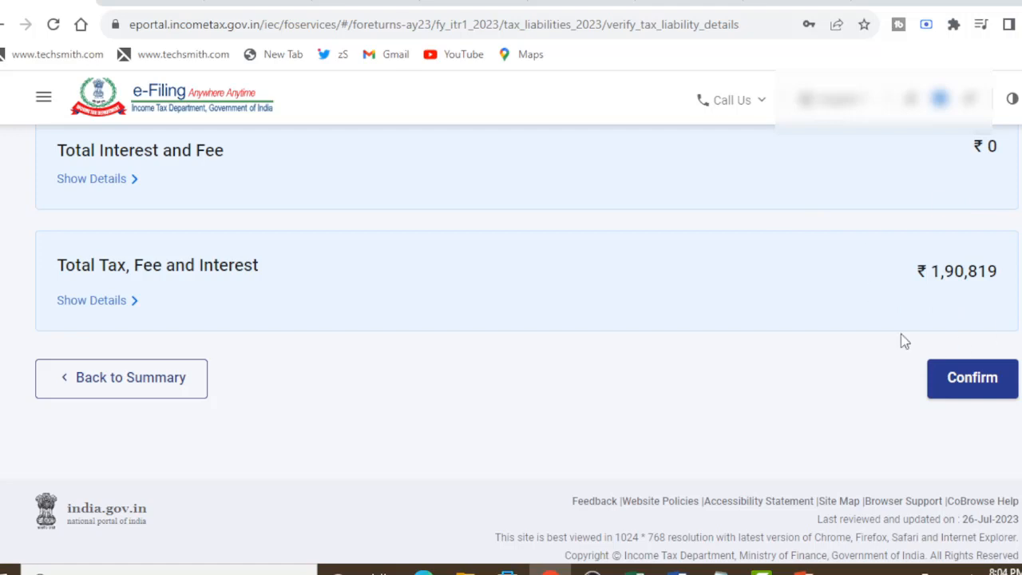
{"action": "left_click", "coordinate": [964, 392]}
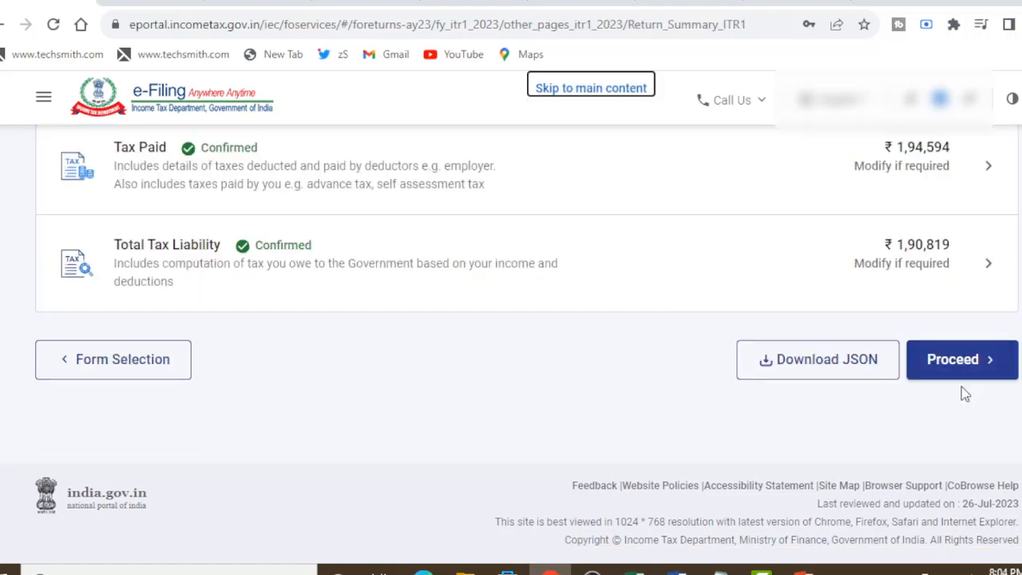
Proceed with the confirmed return sections and review the tax summary through to the refund amount.
{"action": "left_click", "coordinate": [946, 358]}
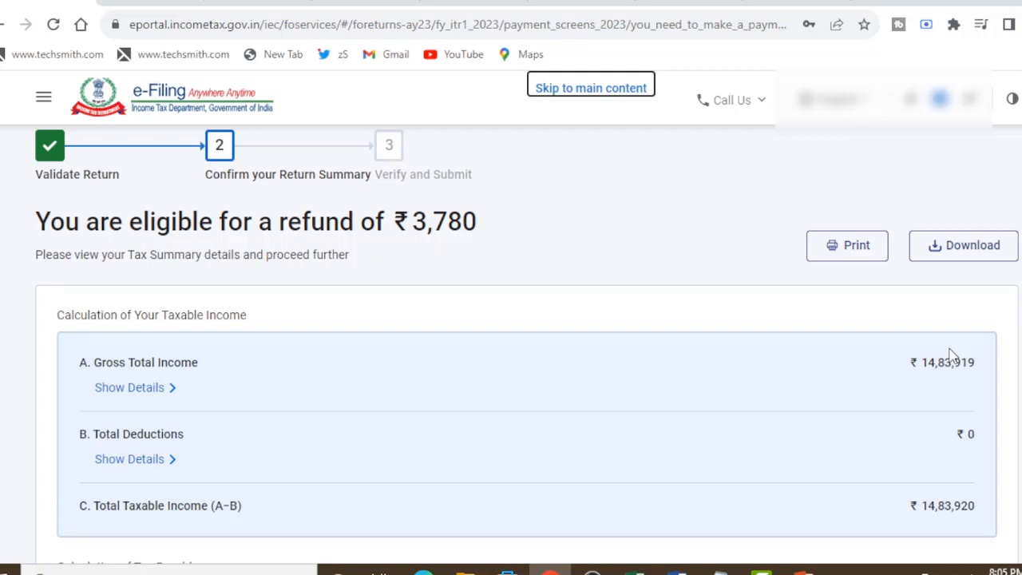
{"action": "scroll", "coordinate": [572, 234], "scroll_direction": "down", "scroll_amount": 10}
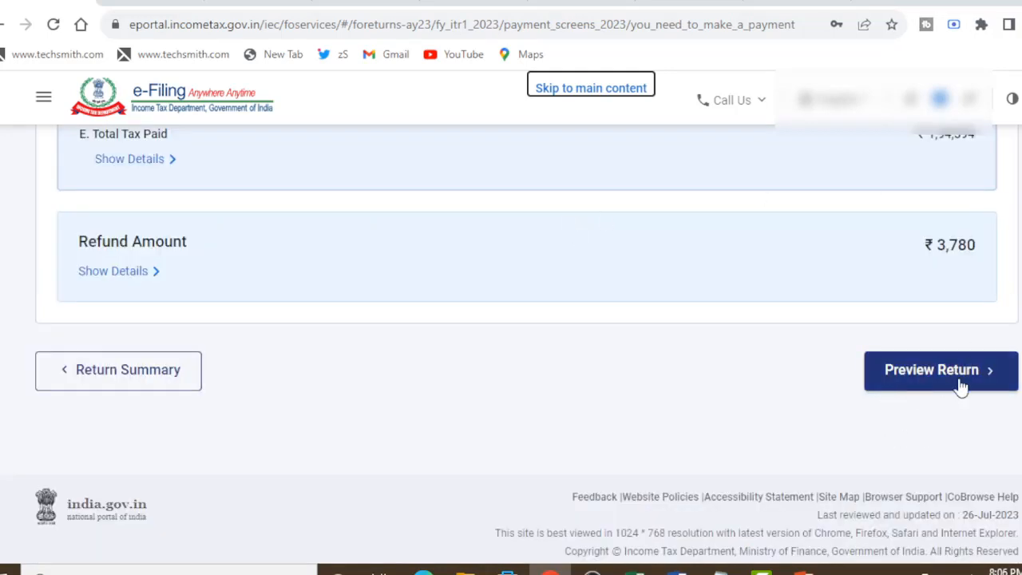